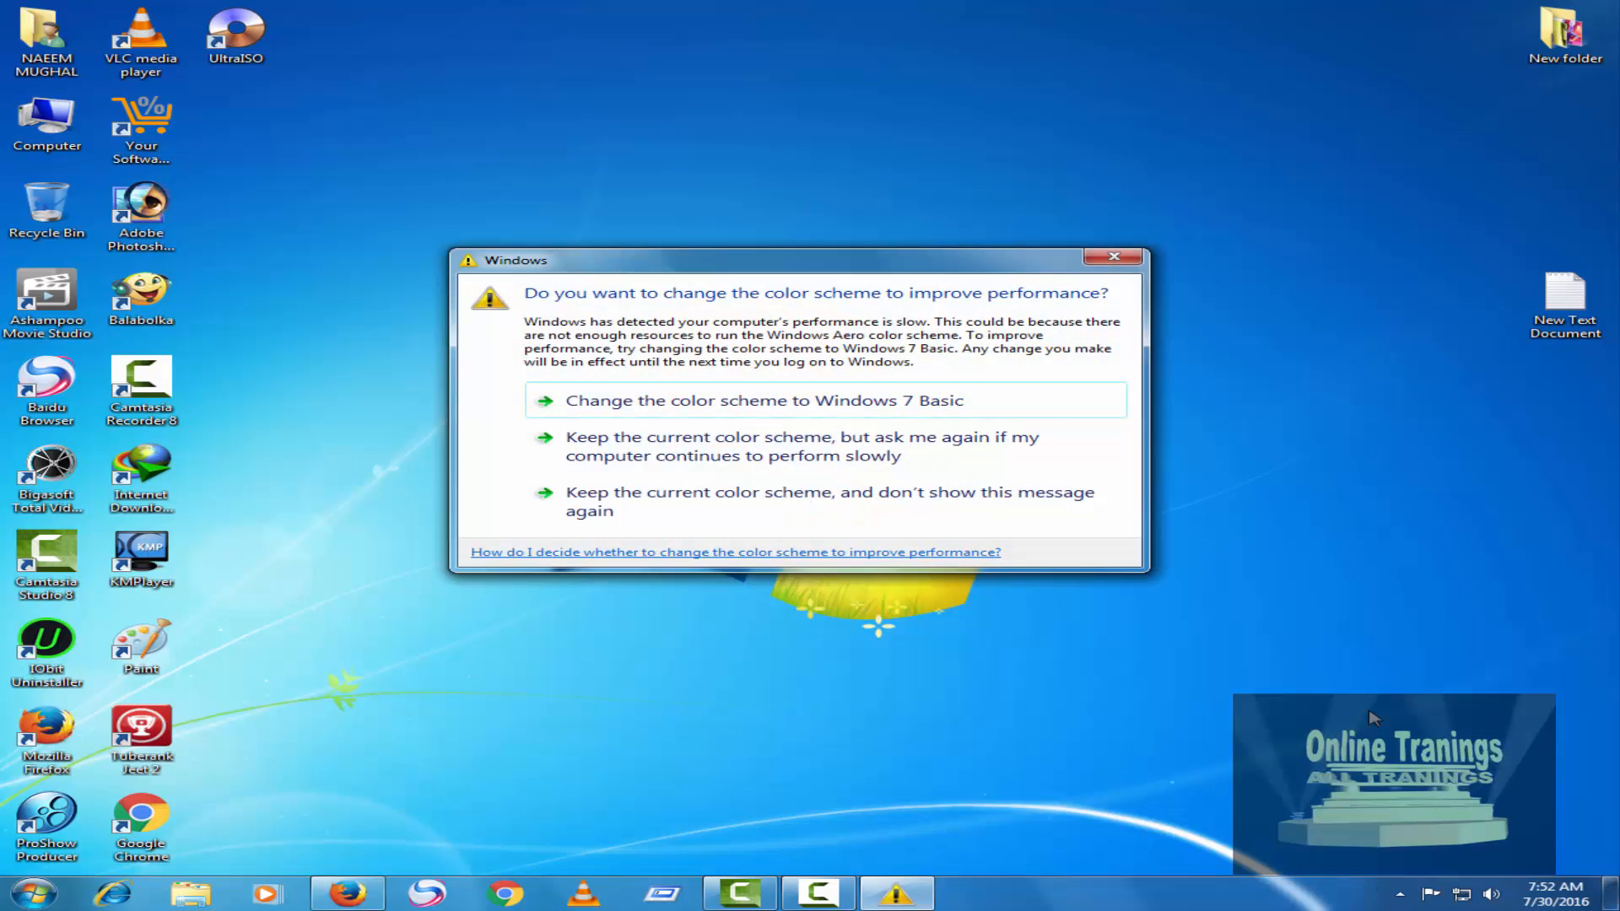
# - Dismiss the color scheme prompt, refresh the desktop and launch UltraISO
pyautogui.click(1115, 257)
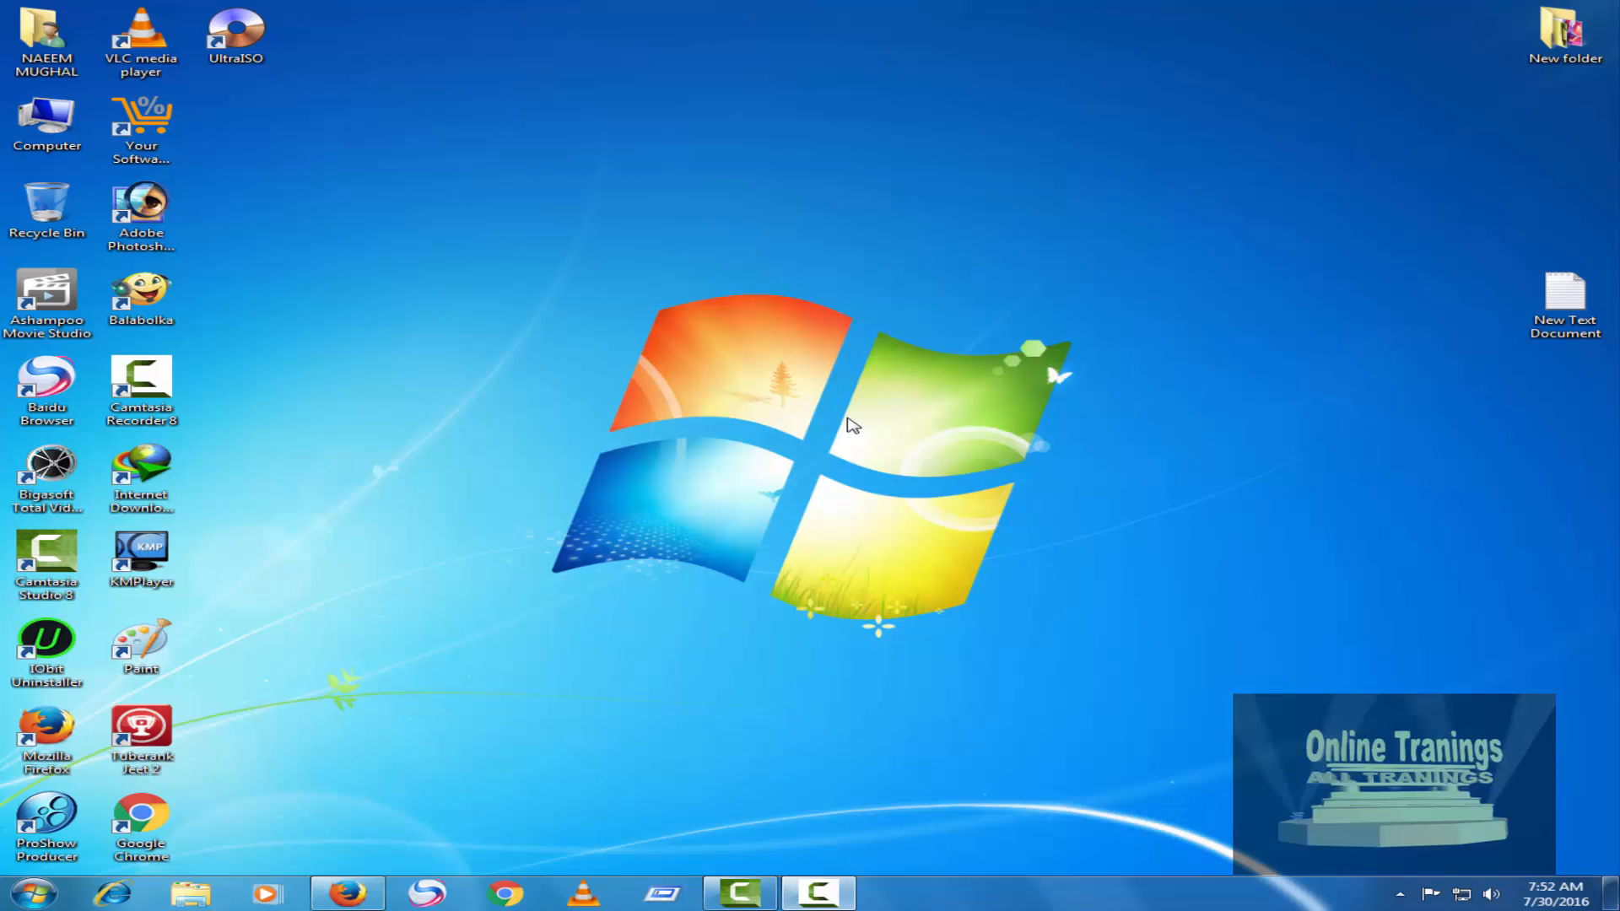
pyautogui.rightClick(458, 415)
pyautogui.click(529, 467)
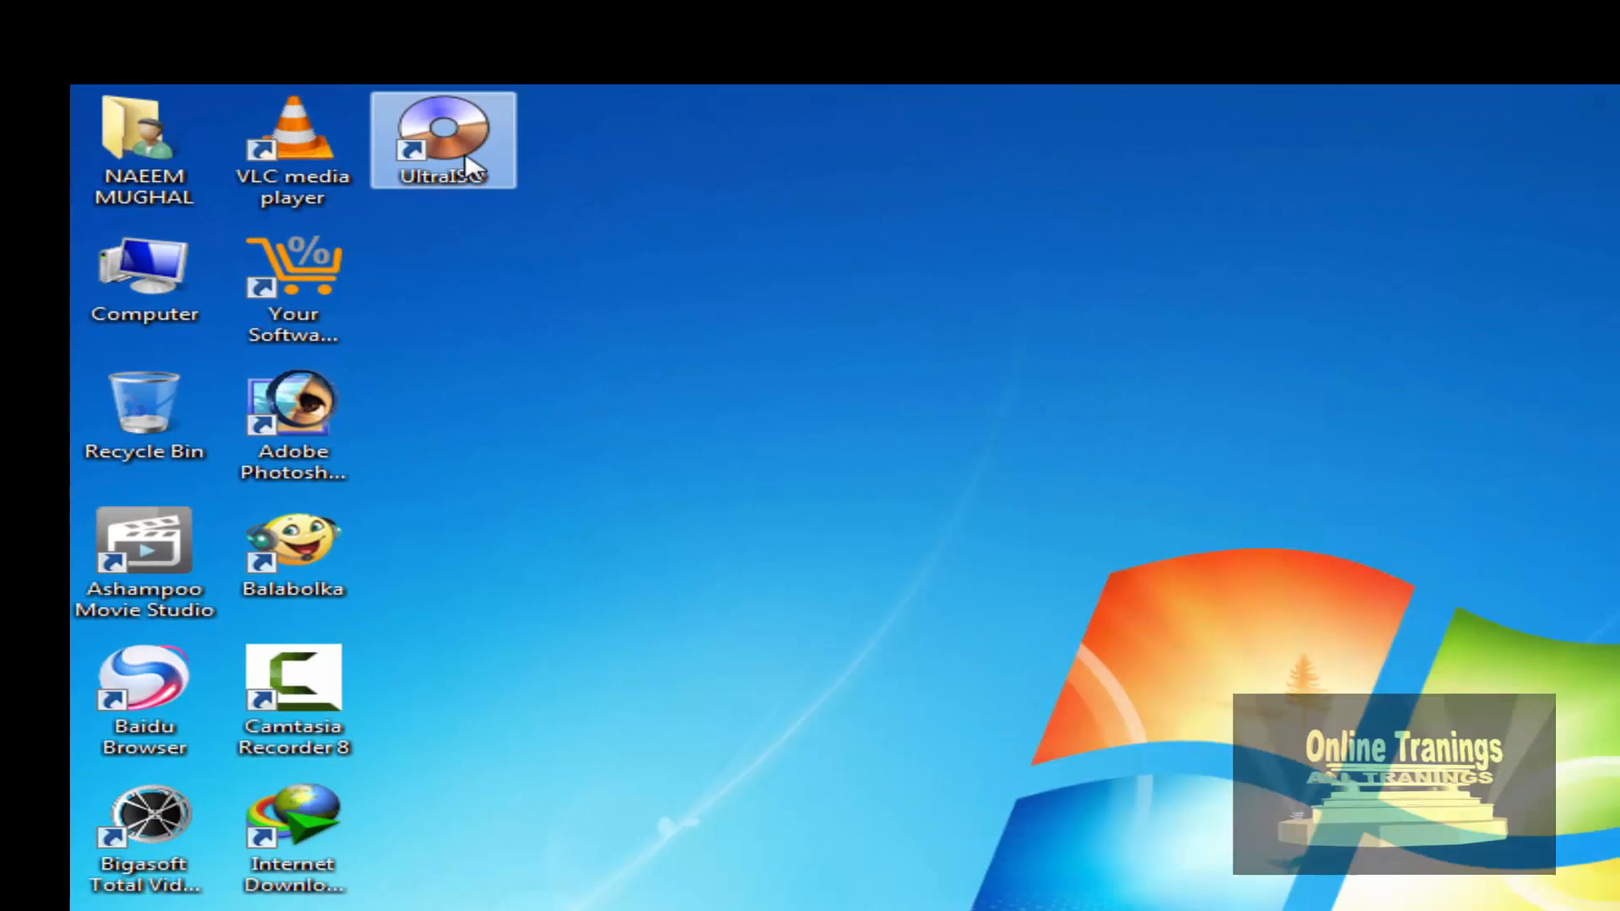
pyautogui.doubleClick(538, 179)
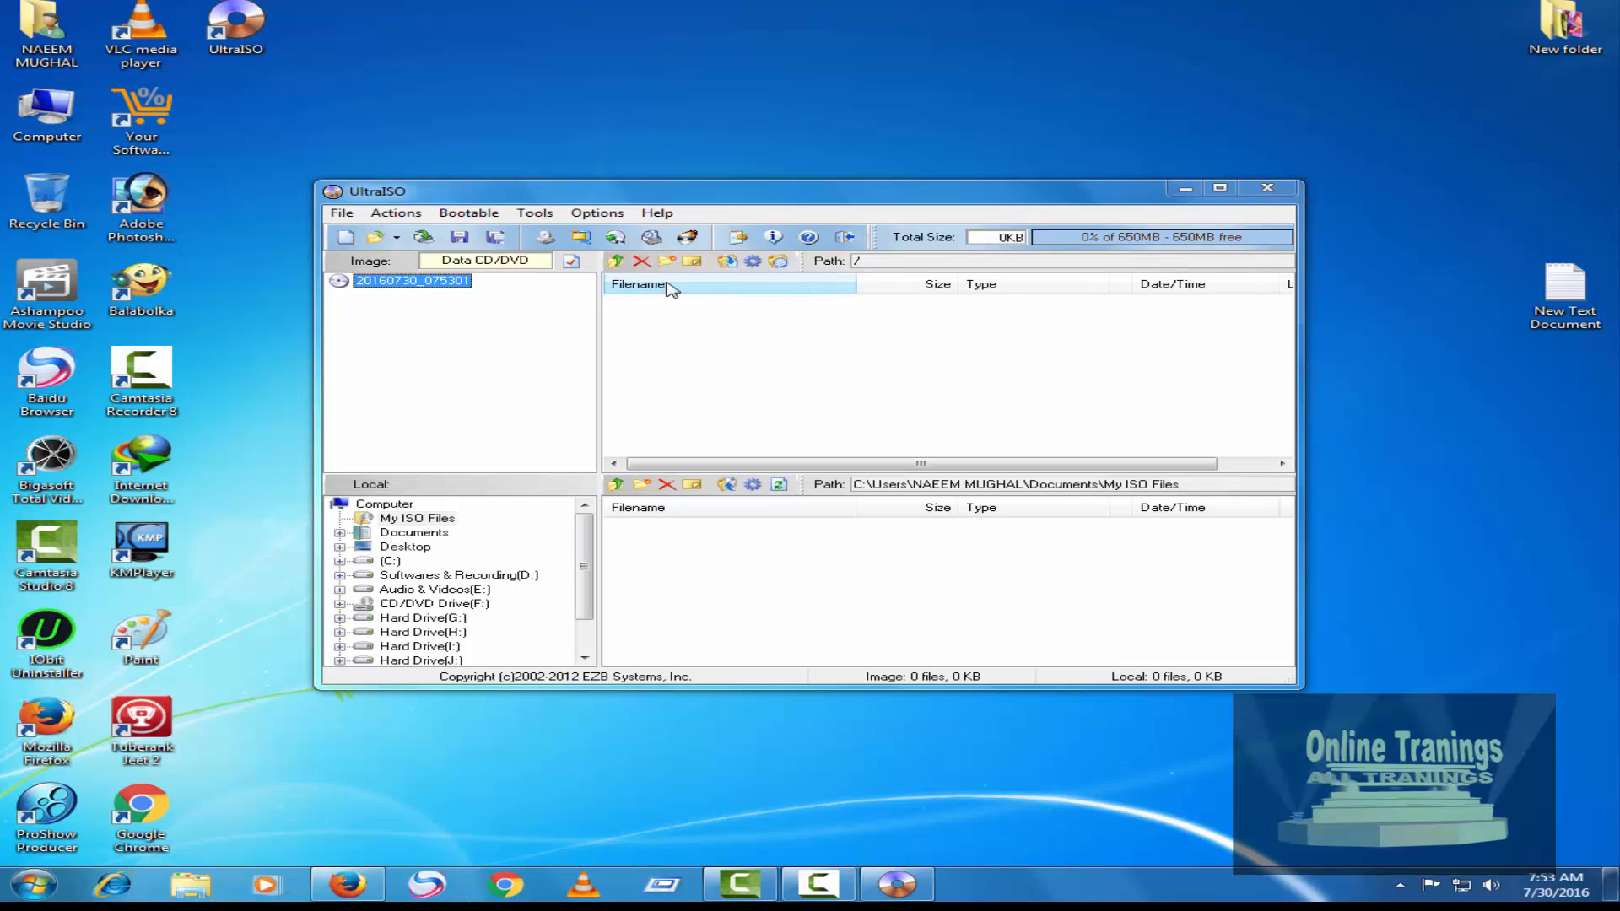
pyautogui.click(343, 214)
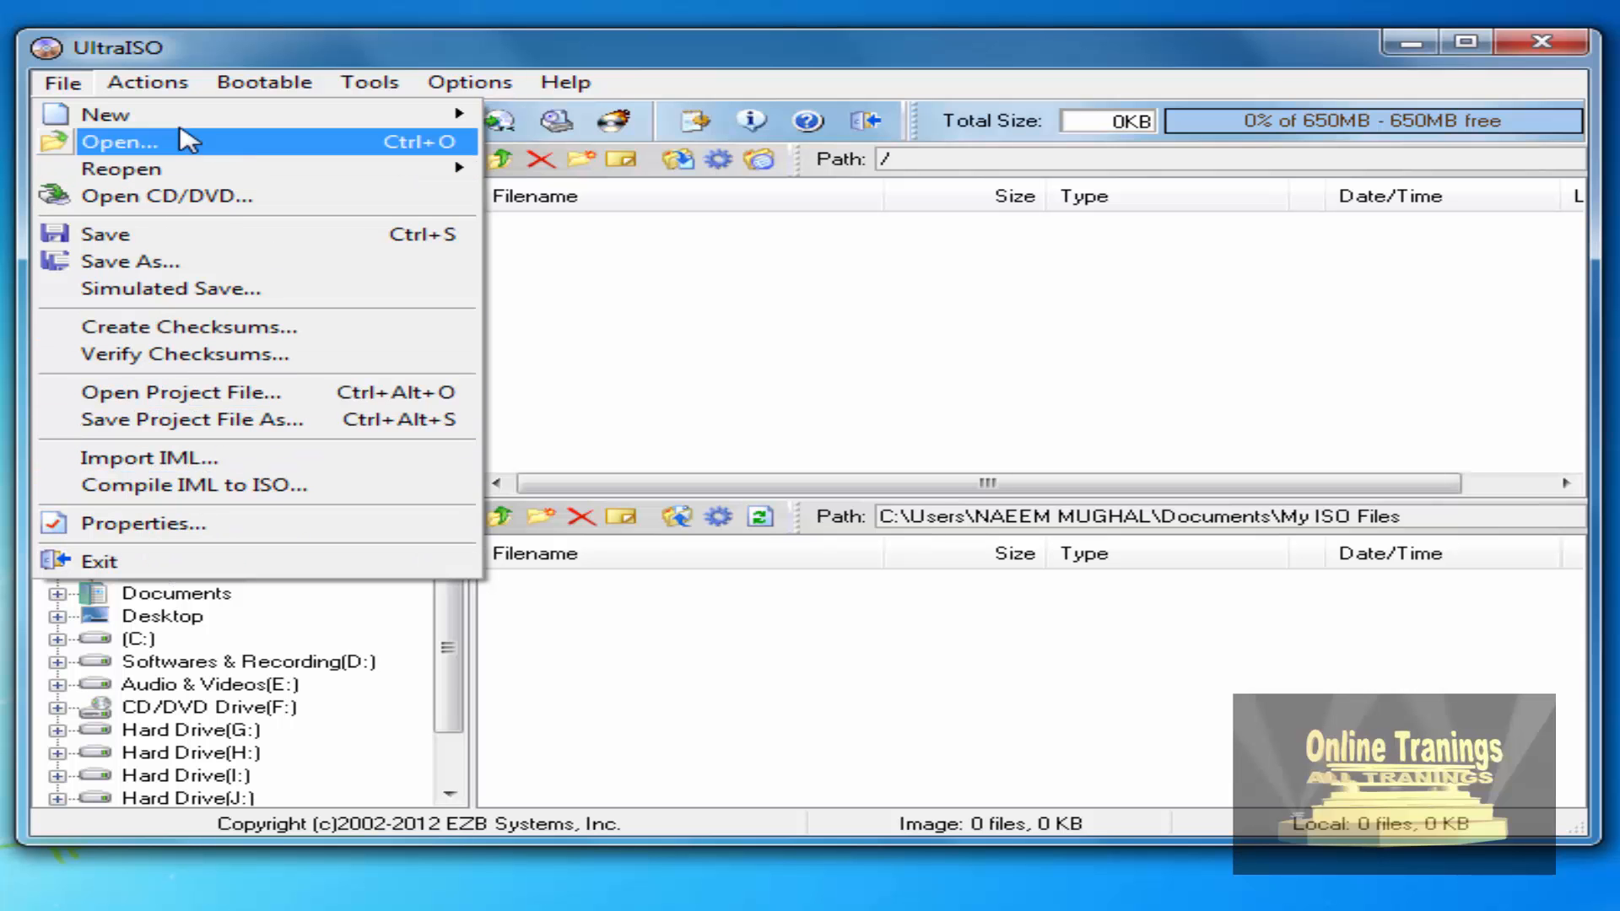
pyautogui.moveTo(150, 93)
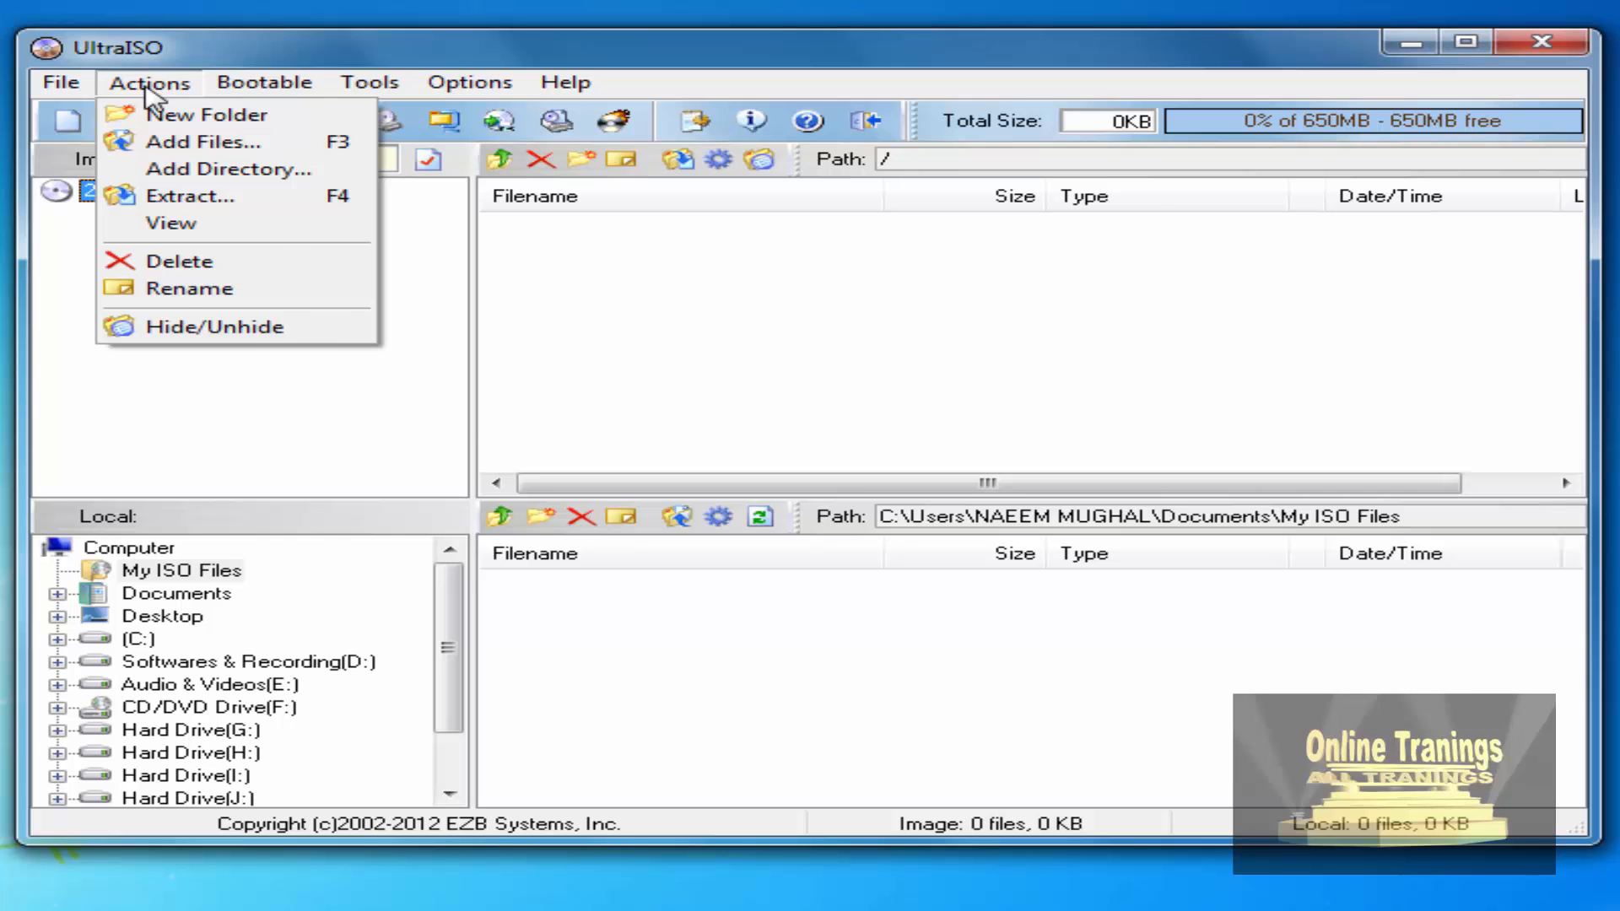
pyautogui.moveTo(216, 86)
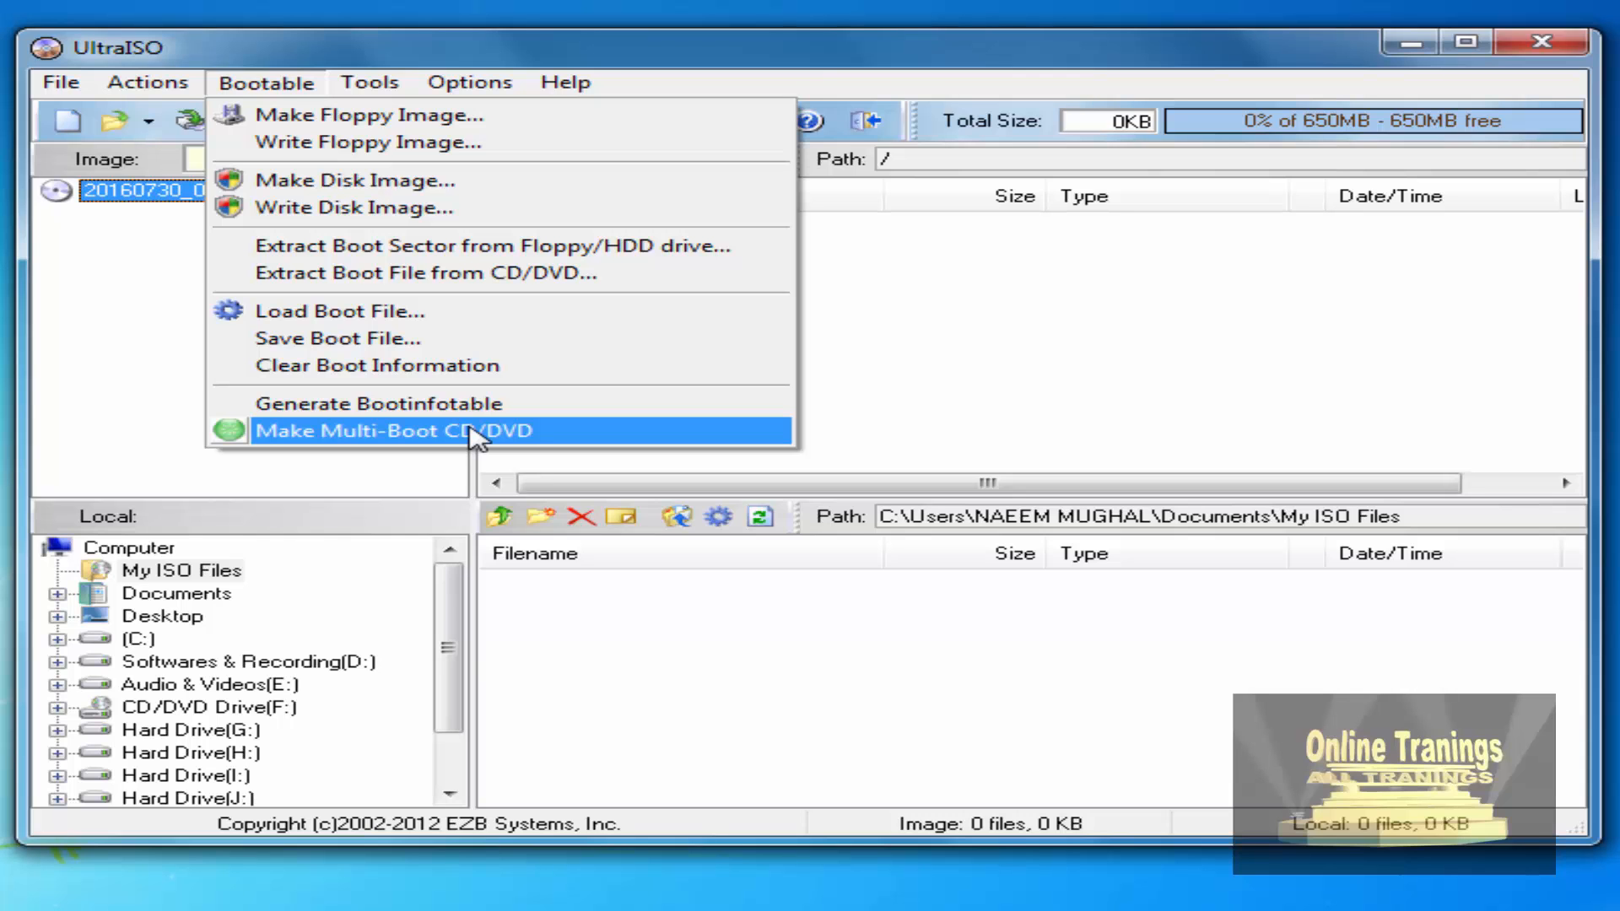
pyautogui.moveTo(358, 85)
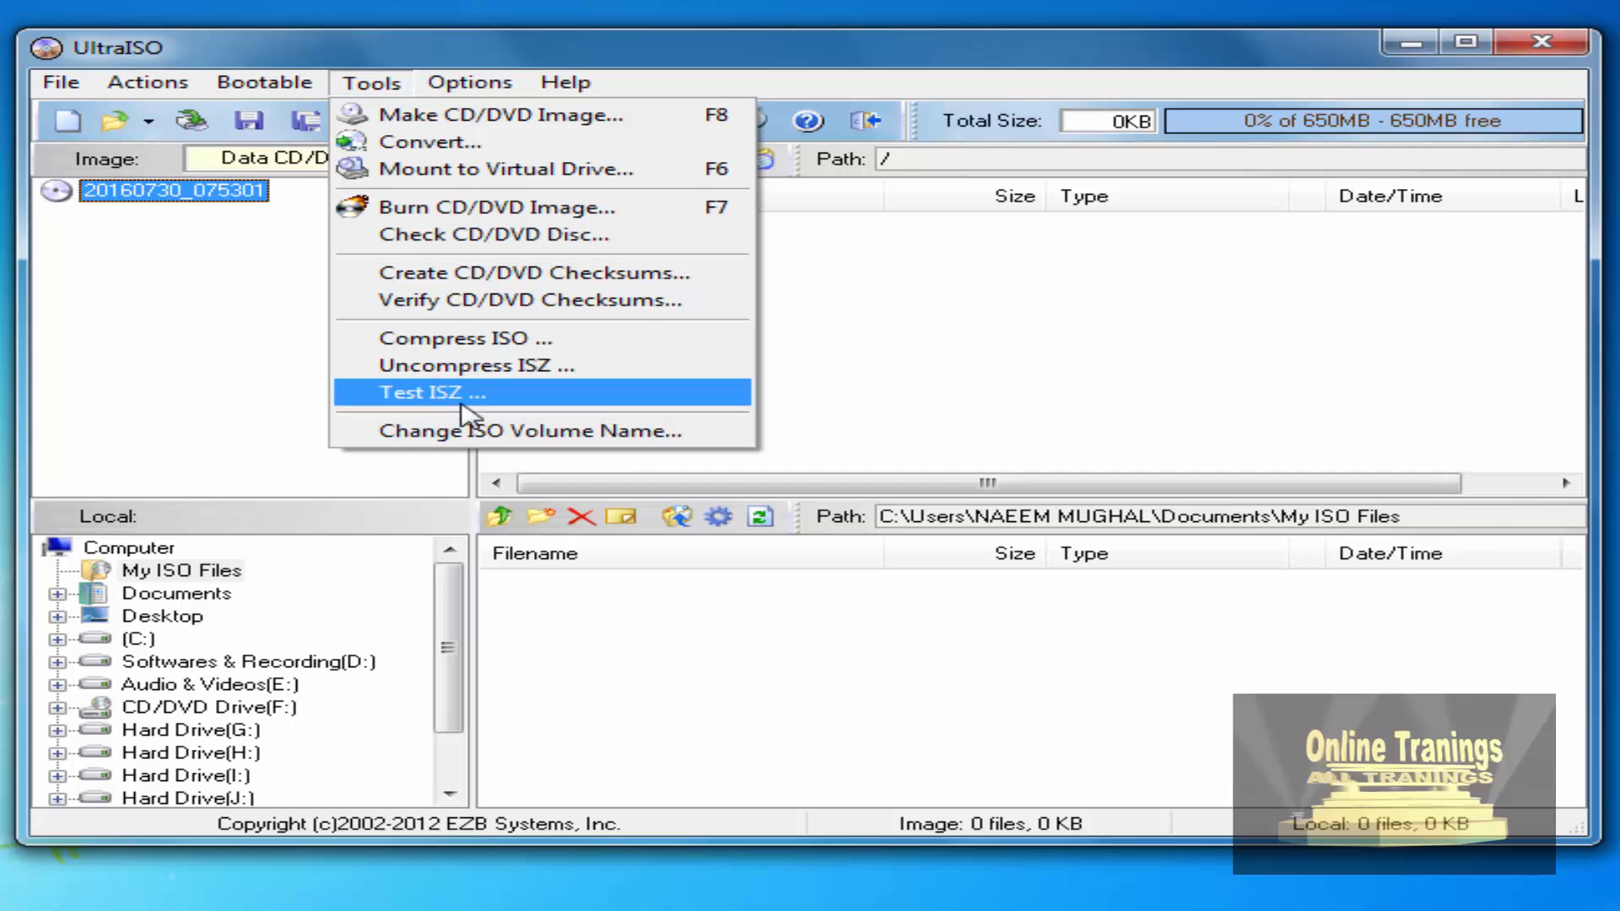
pyautogui.moveTo(470, 82)
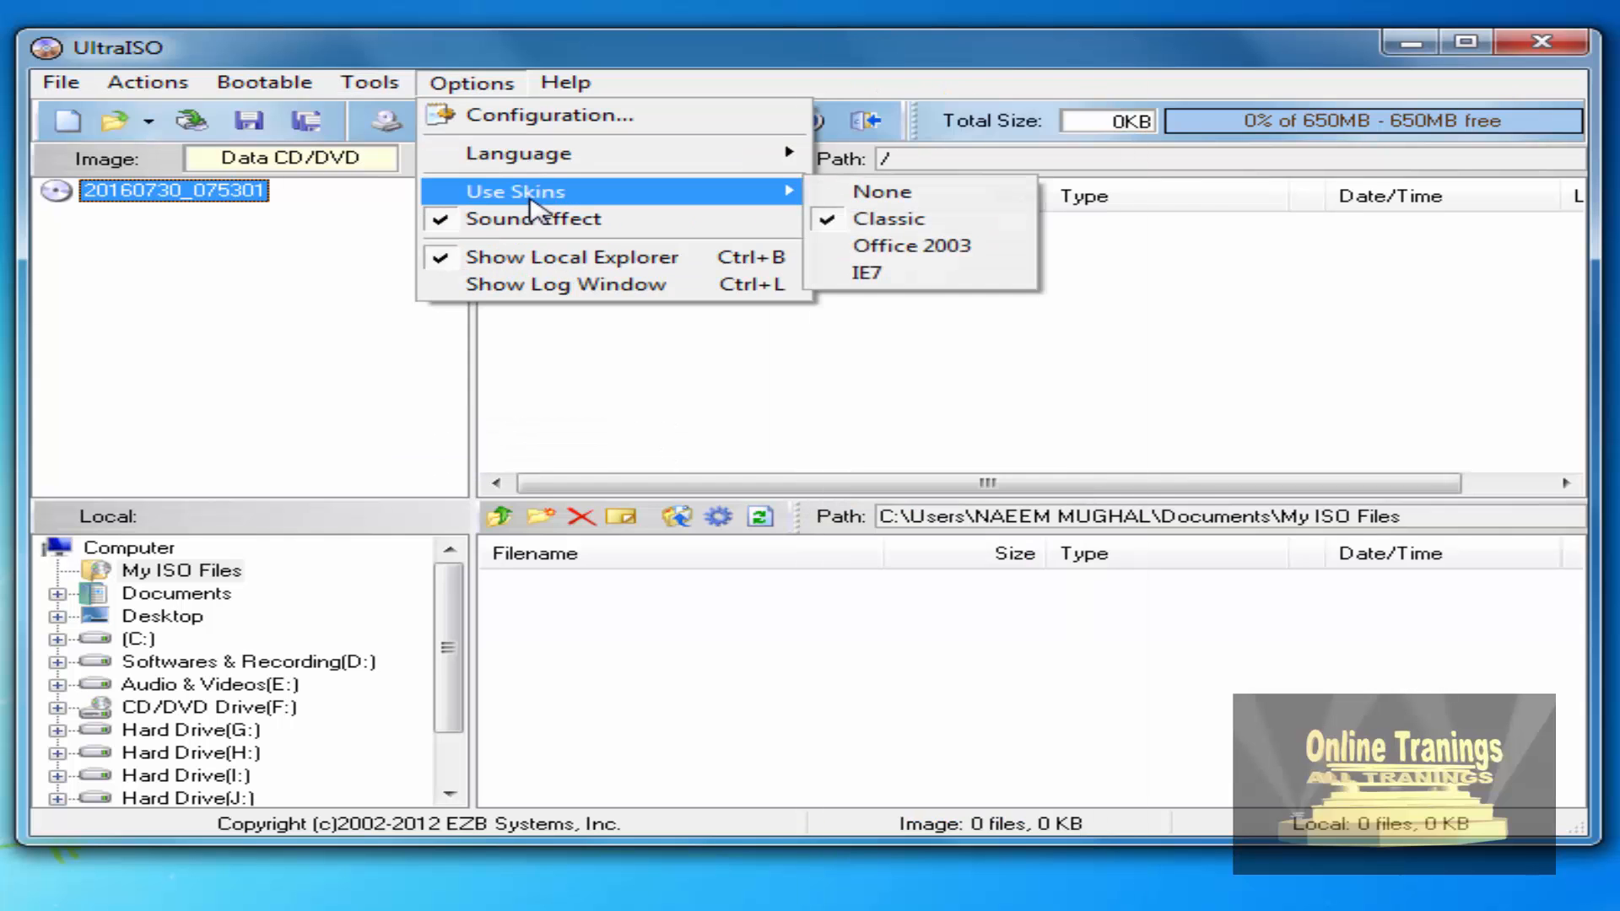
pyautogui.moveTo(615, 171)
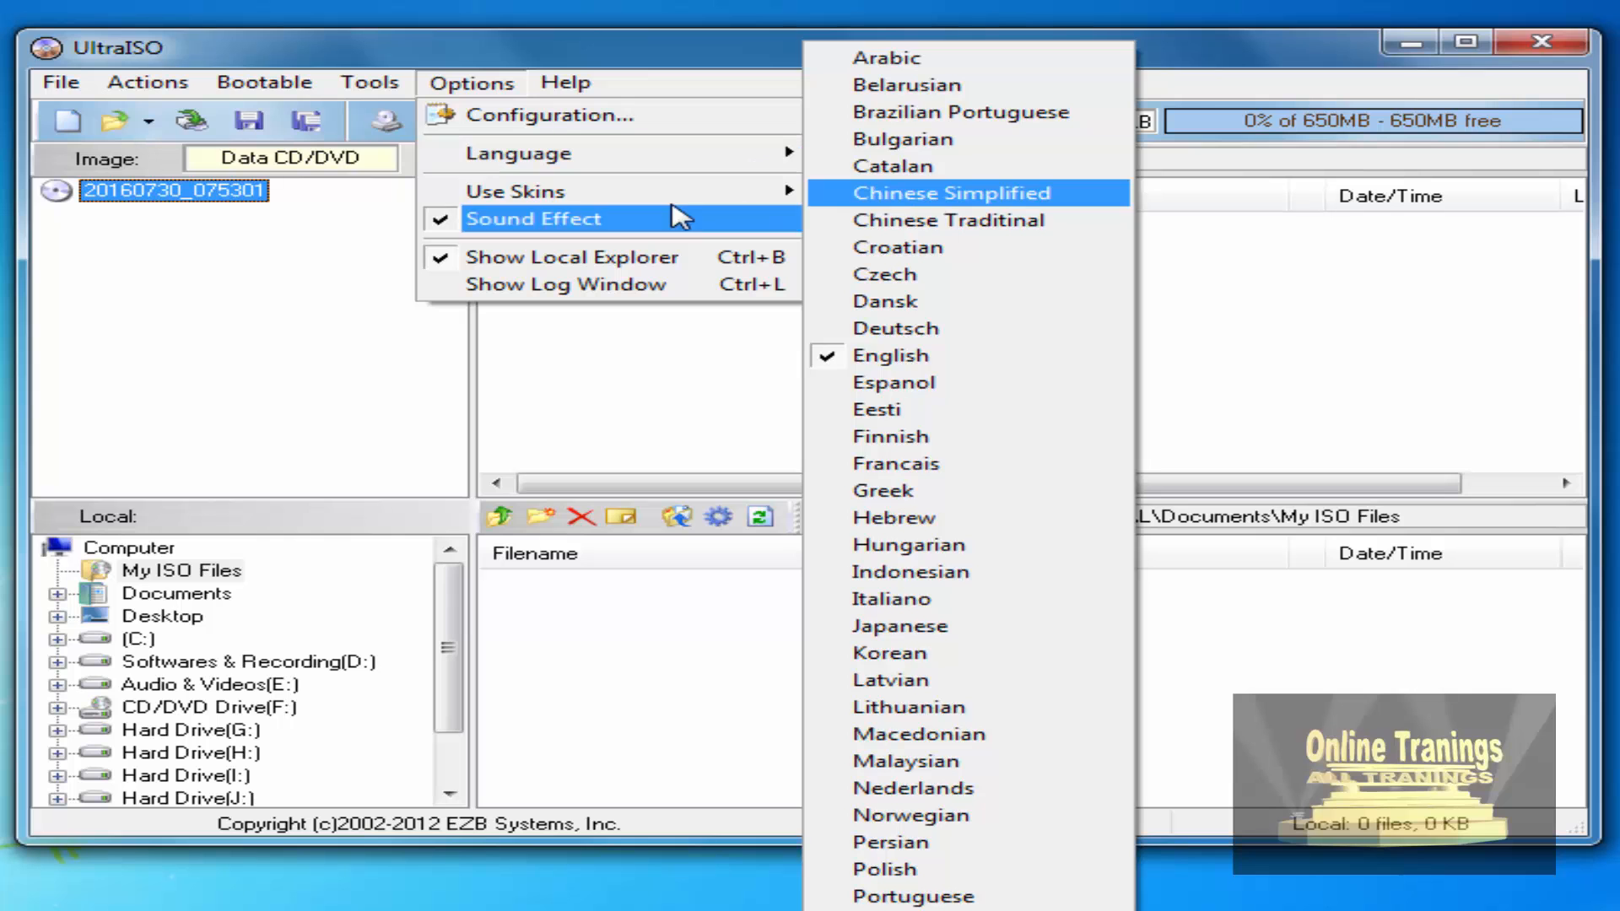
pyautogui.moveTo(609, 201)
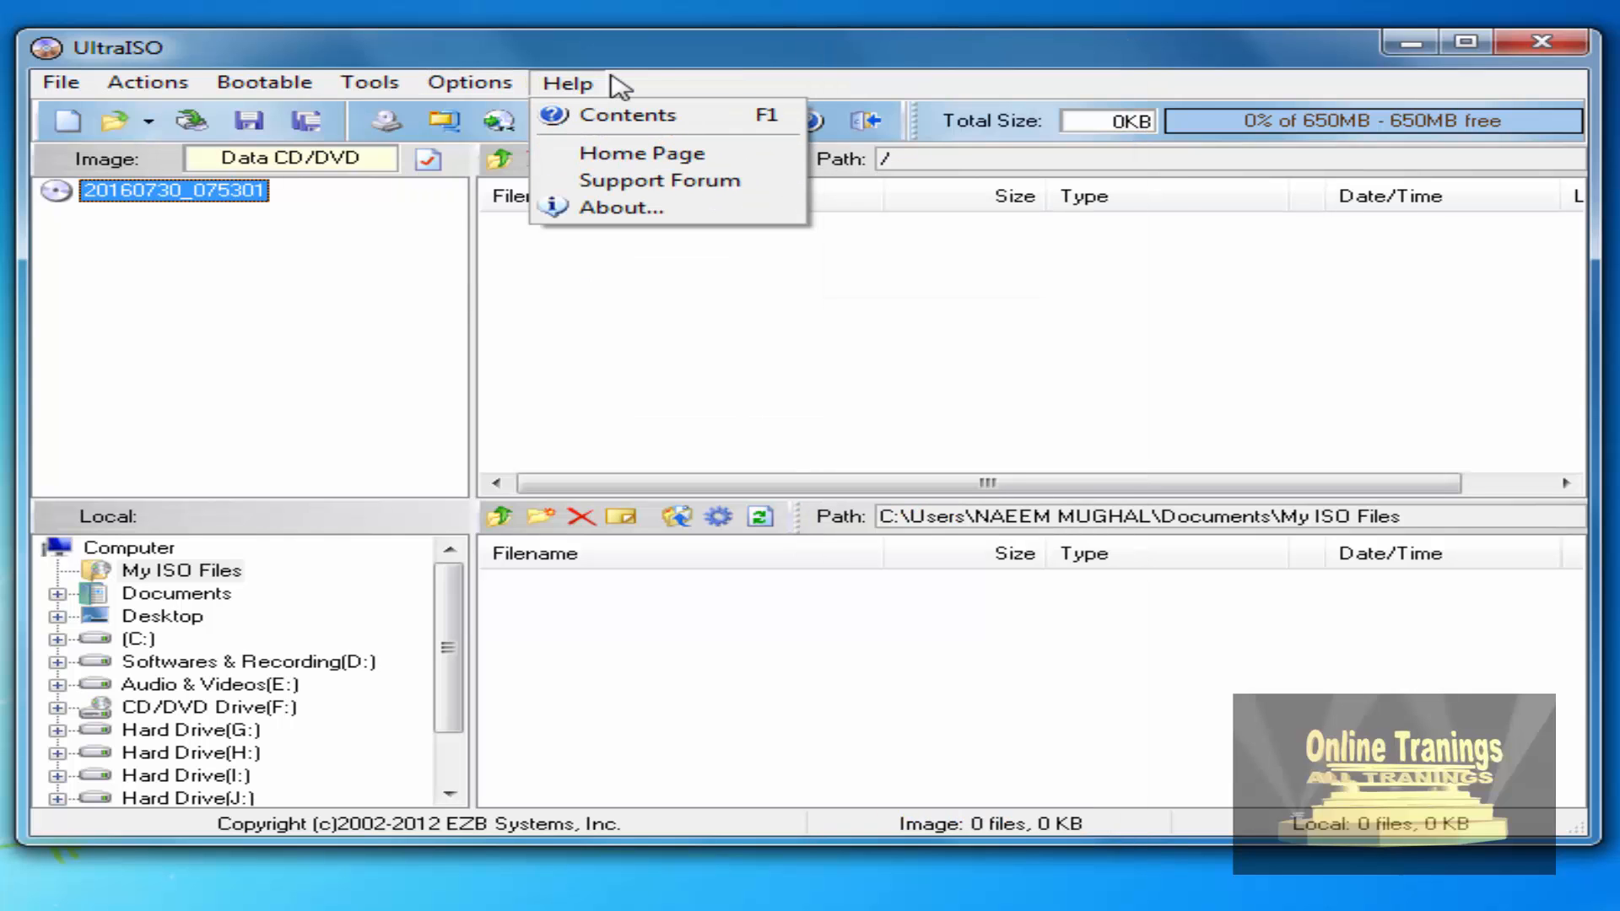
pyautogui.click(263, 302)
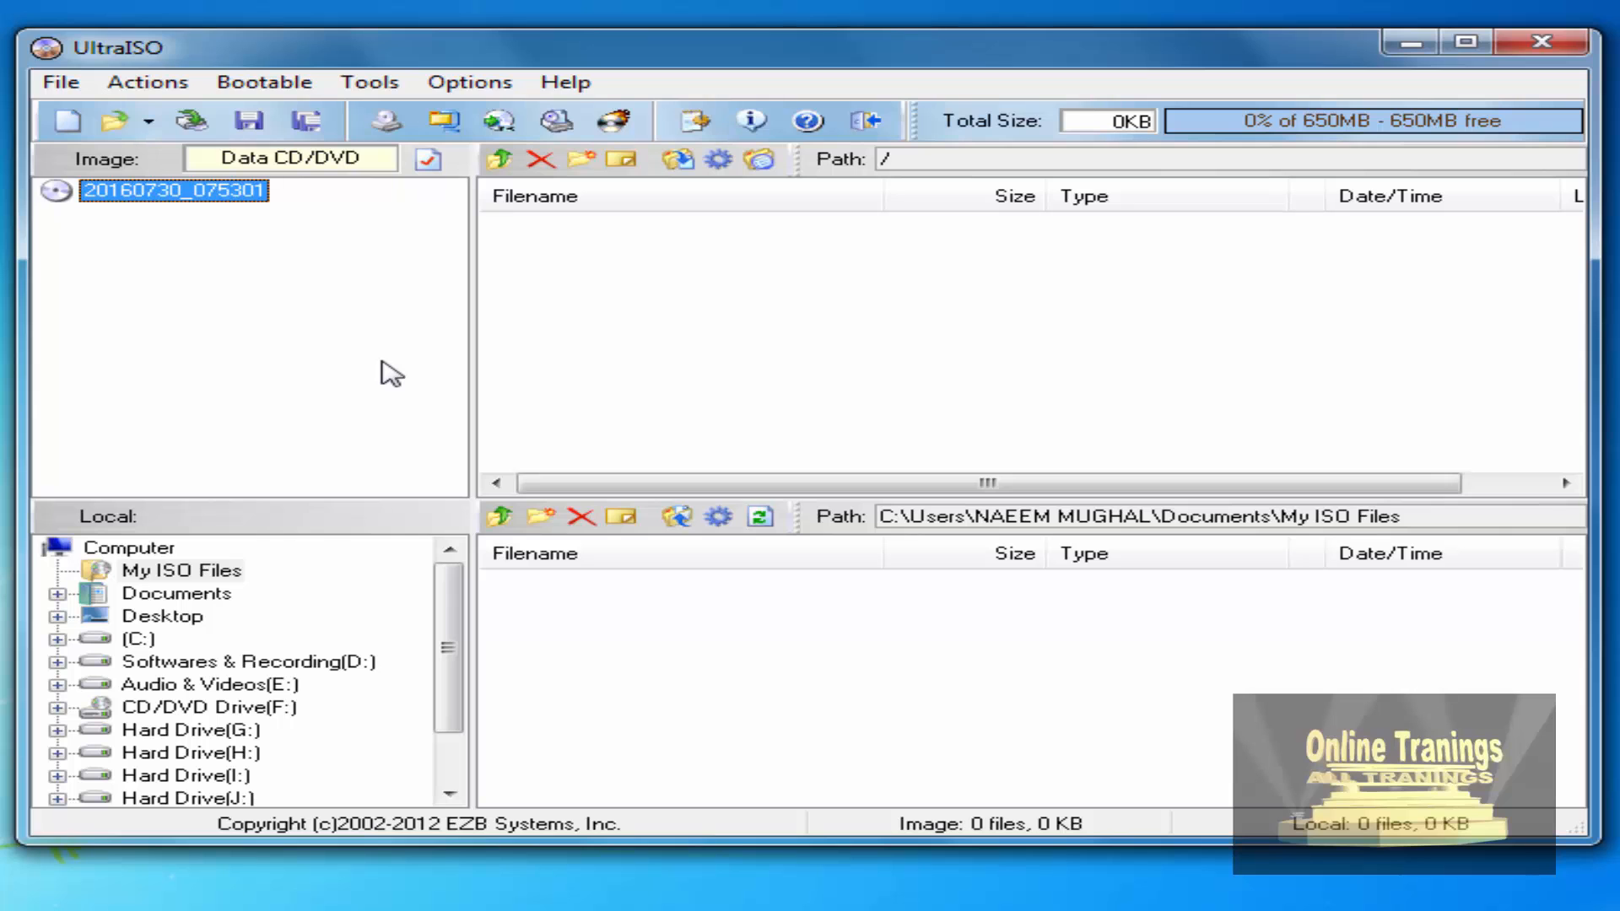
# - Keep the current Windows color scheme and stop the performance message from being shown again
pyautogui.click(1039, 284)
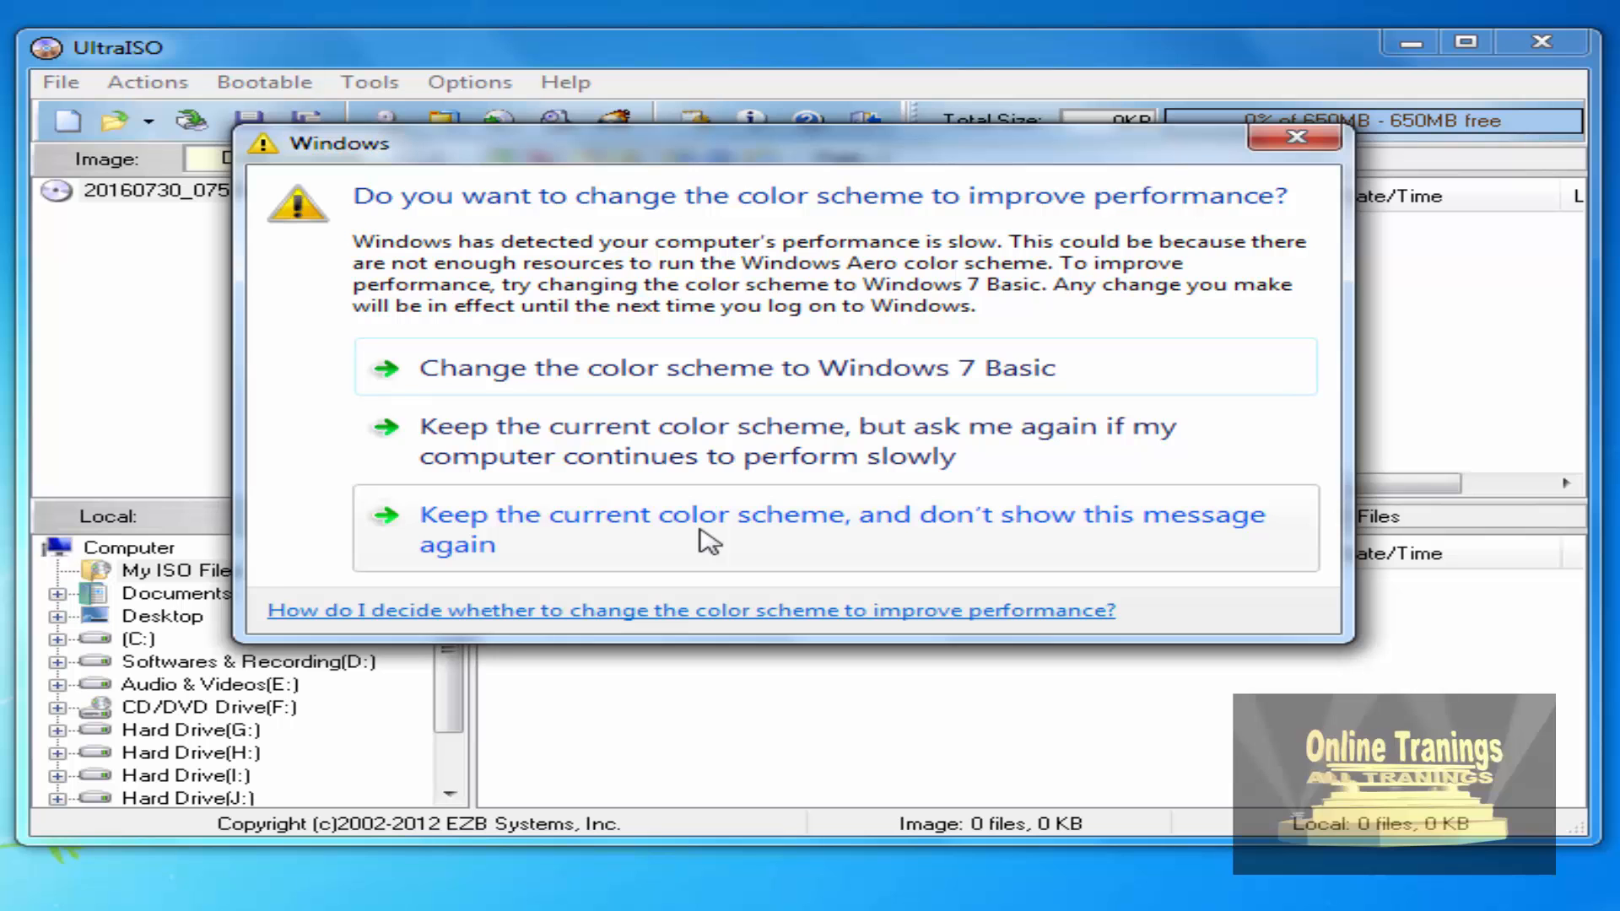
pyautogui.click(709, 541)
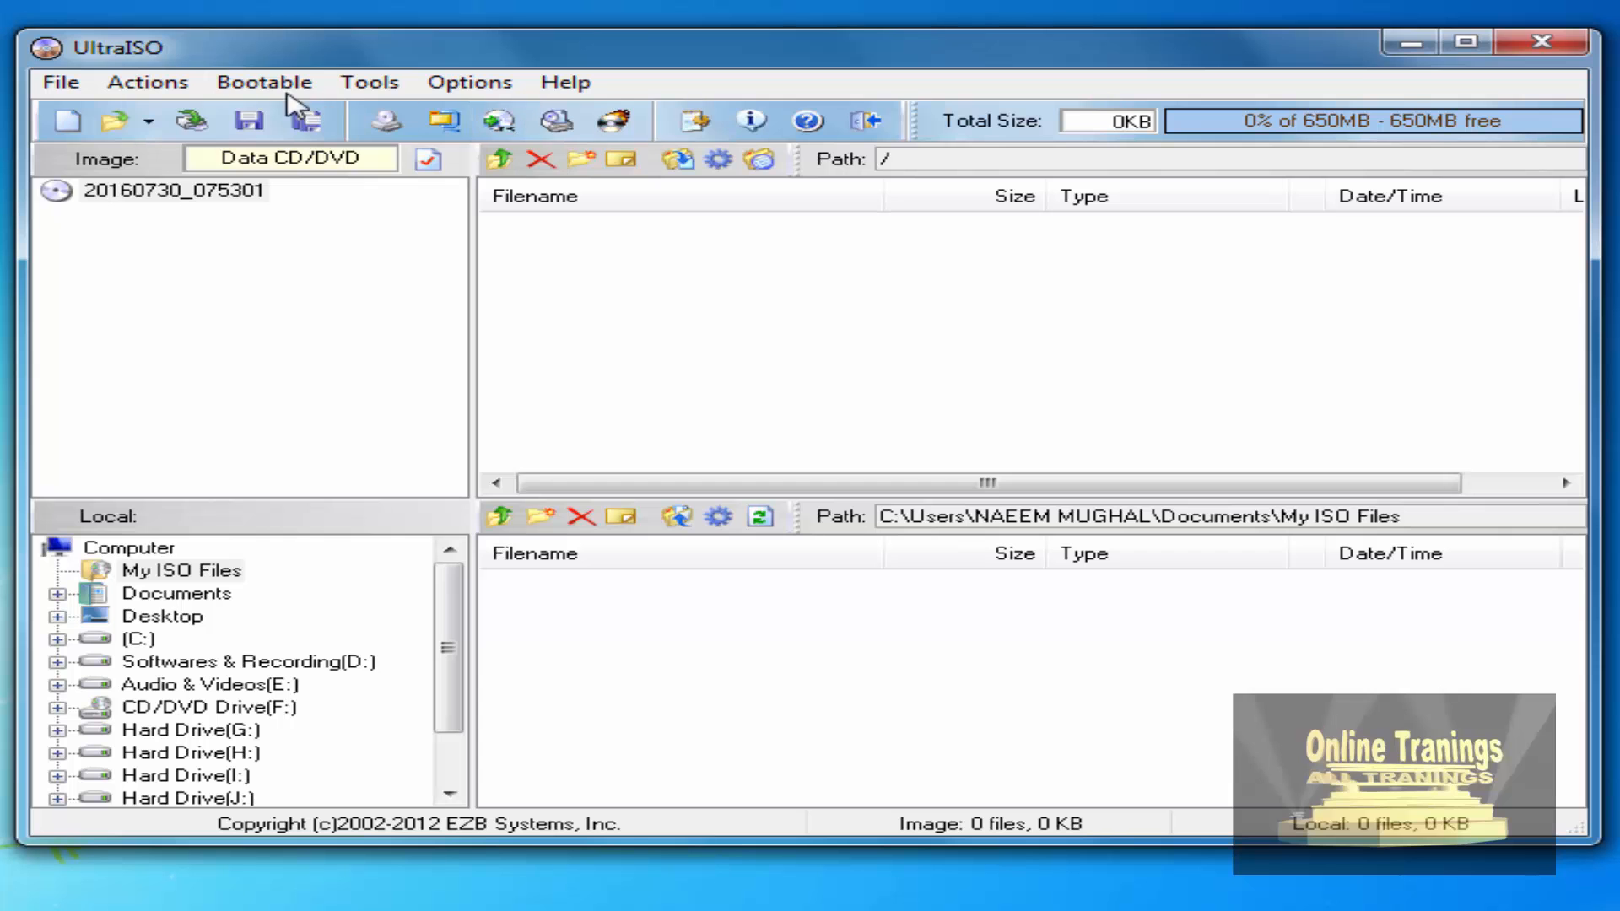
pyautogui.click(149, 82)
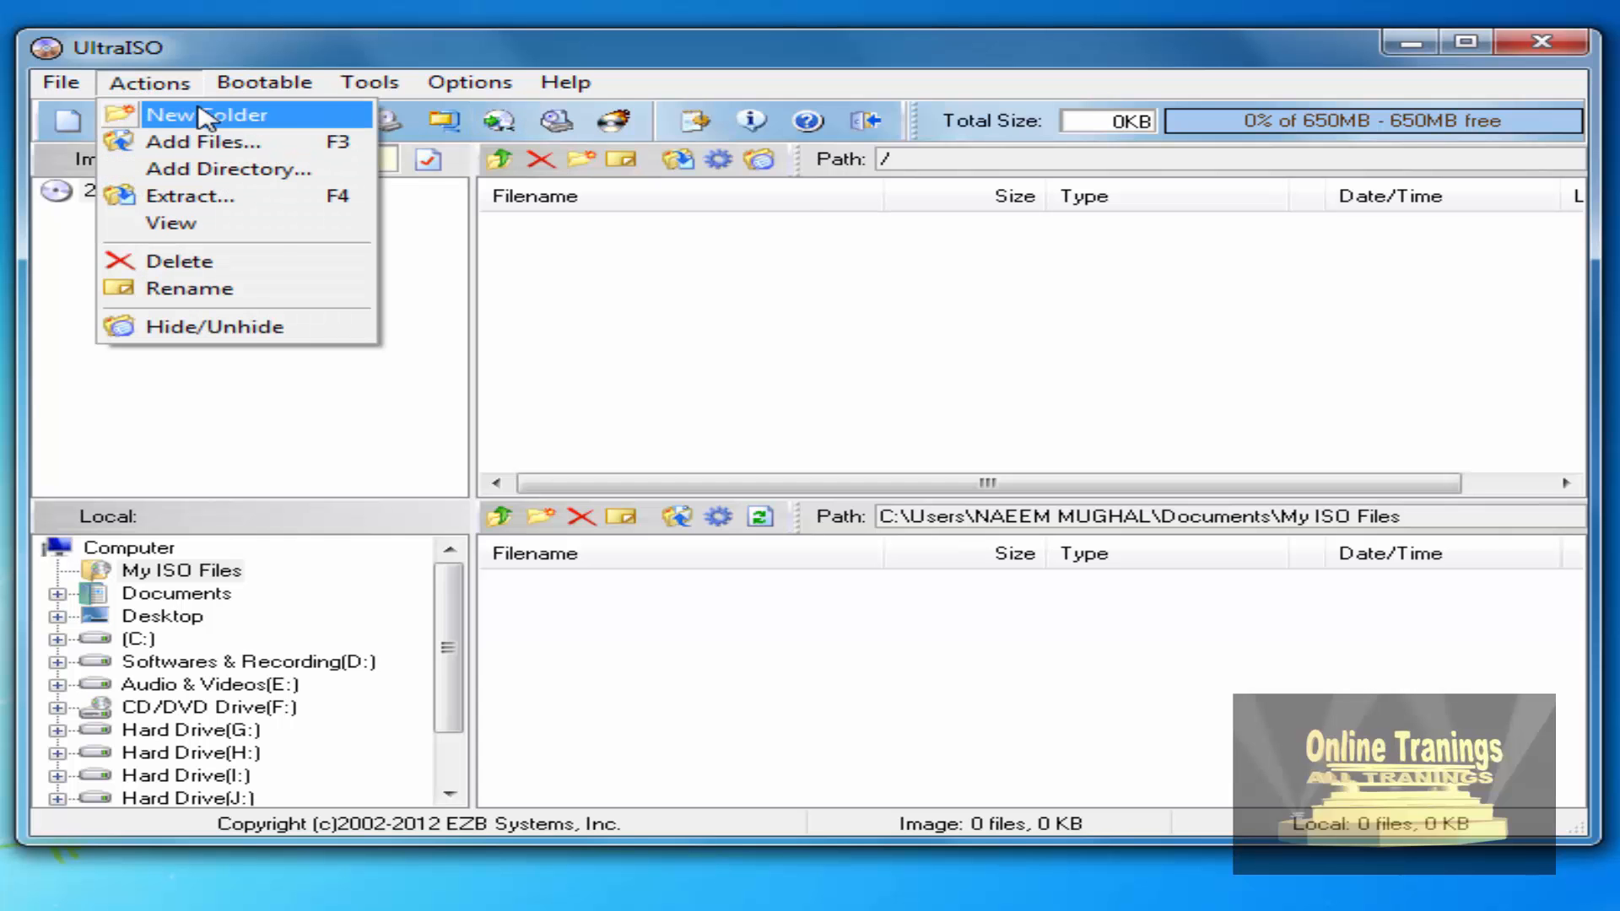
pyautogui.moveTo(261, 104)
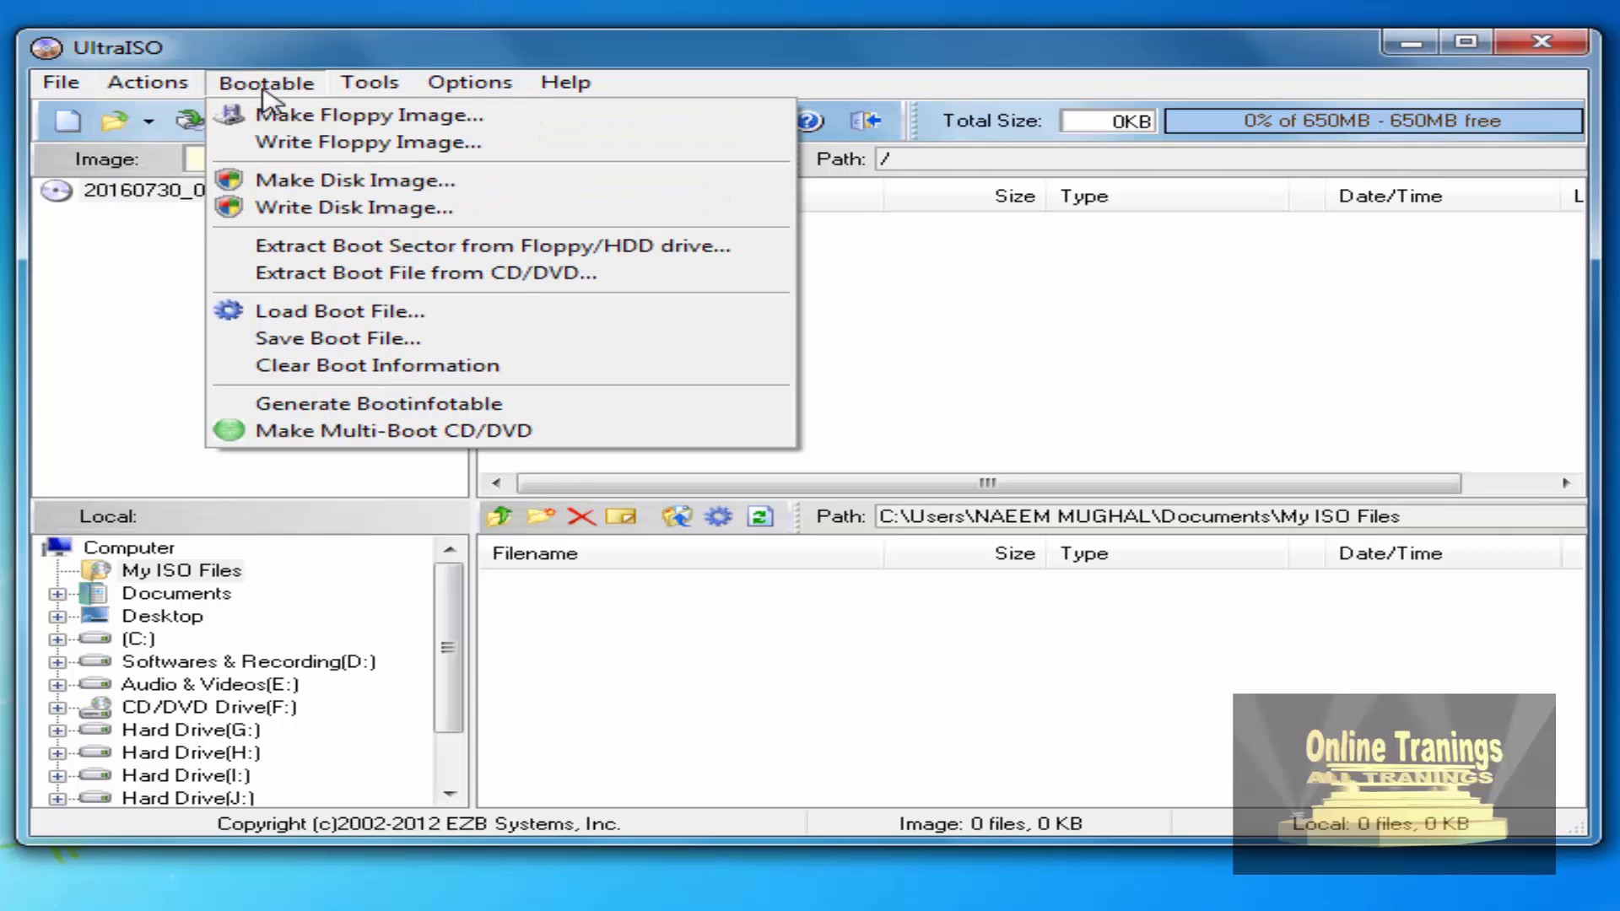
pyautogui.moveTo(344, 90)
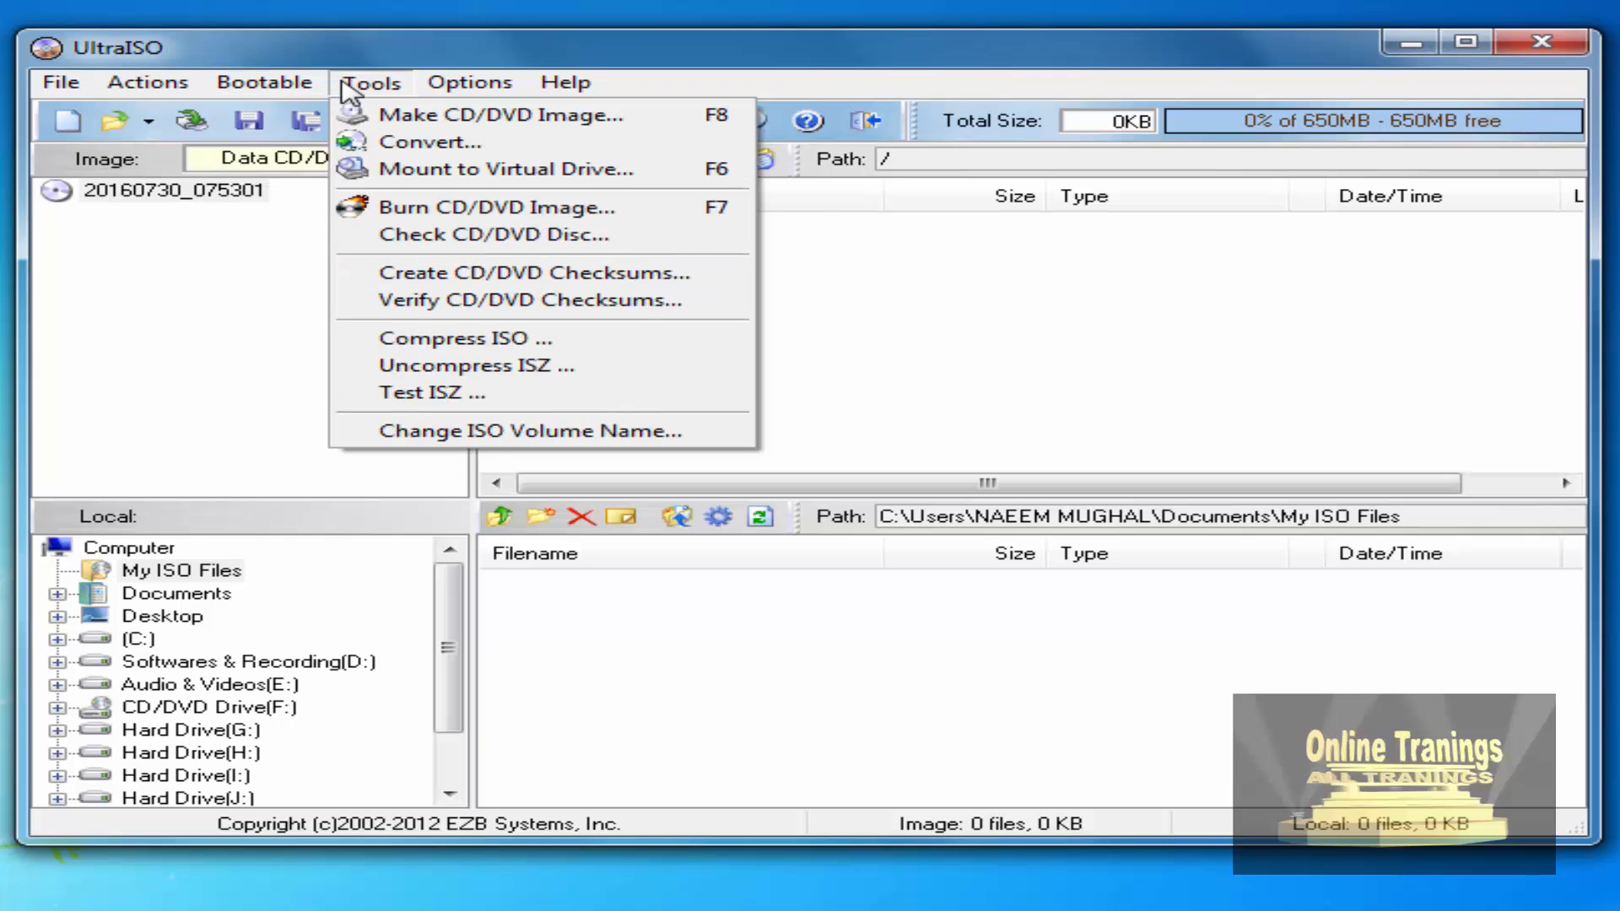
pyautogui.click(901, 78)
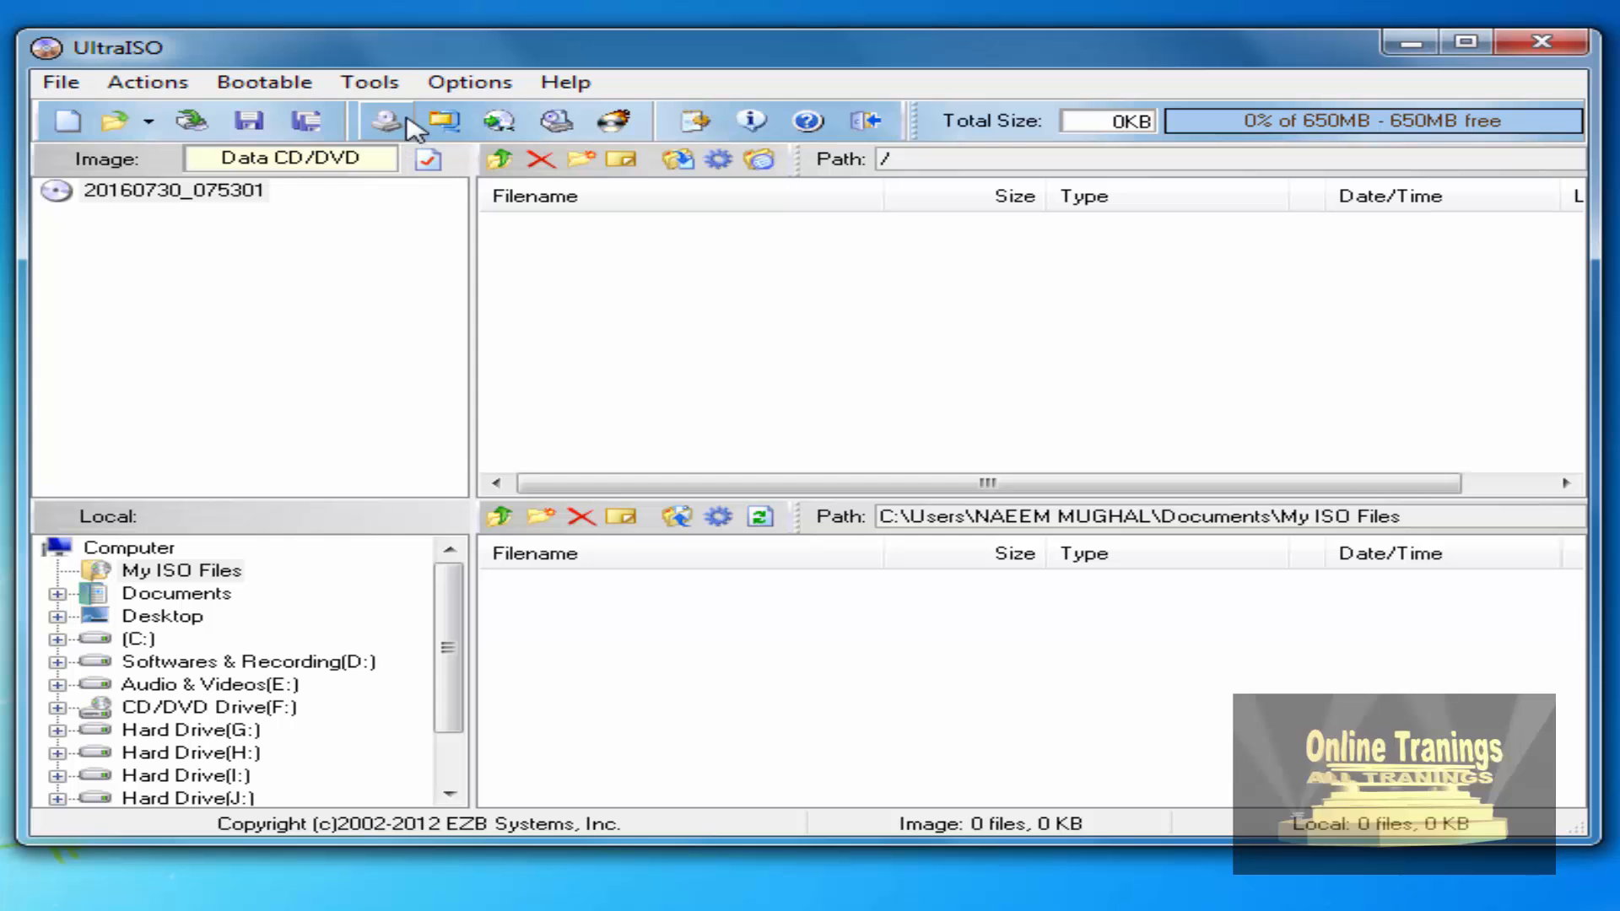
# - Try to make a disk image of the 500 GB drive (C:, D:, E:) as boot.ima and delete the incomplete file
pyautogui.click(259, 88)
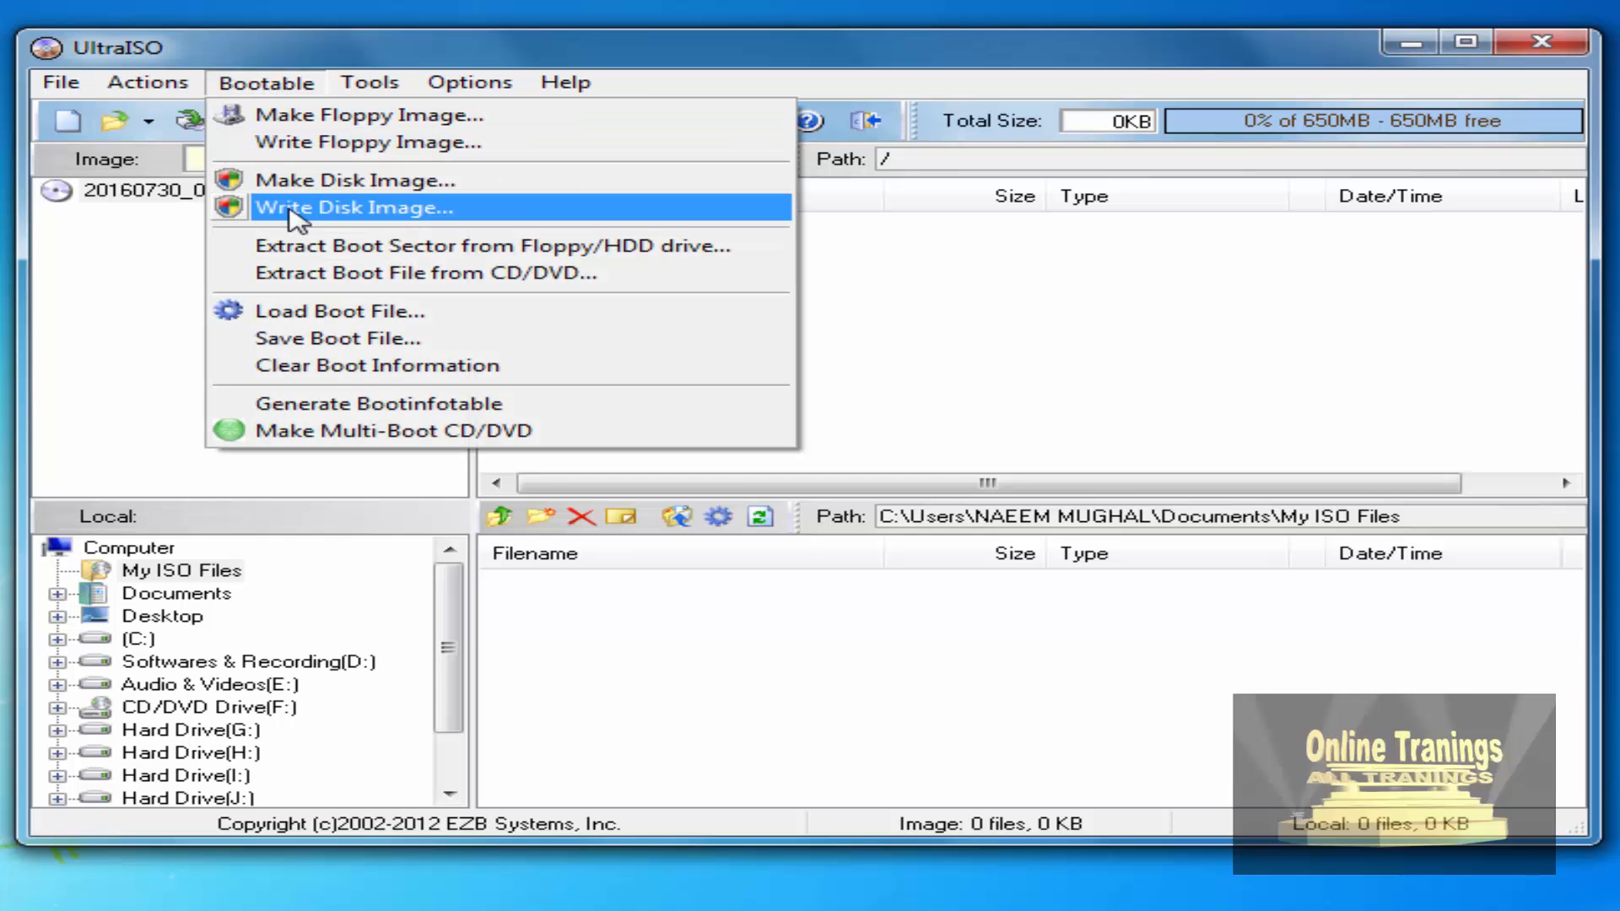
pyautogui.click(304, 181)
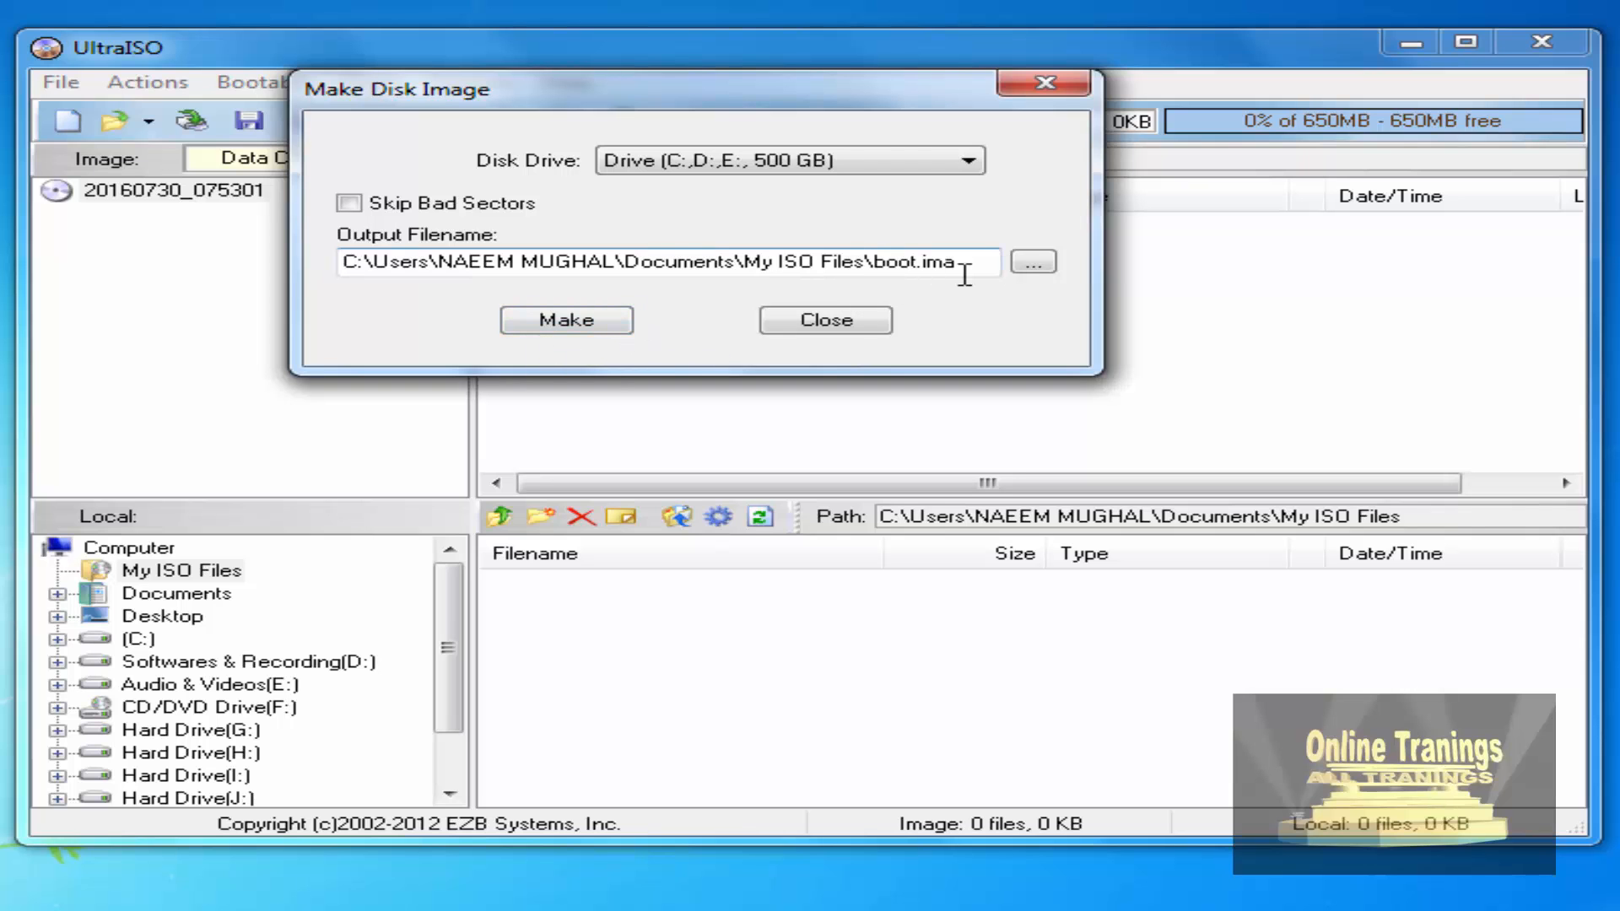
pyautogui.click(550, 325)
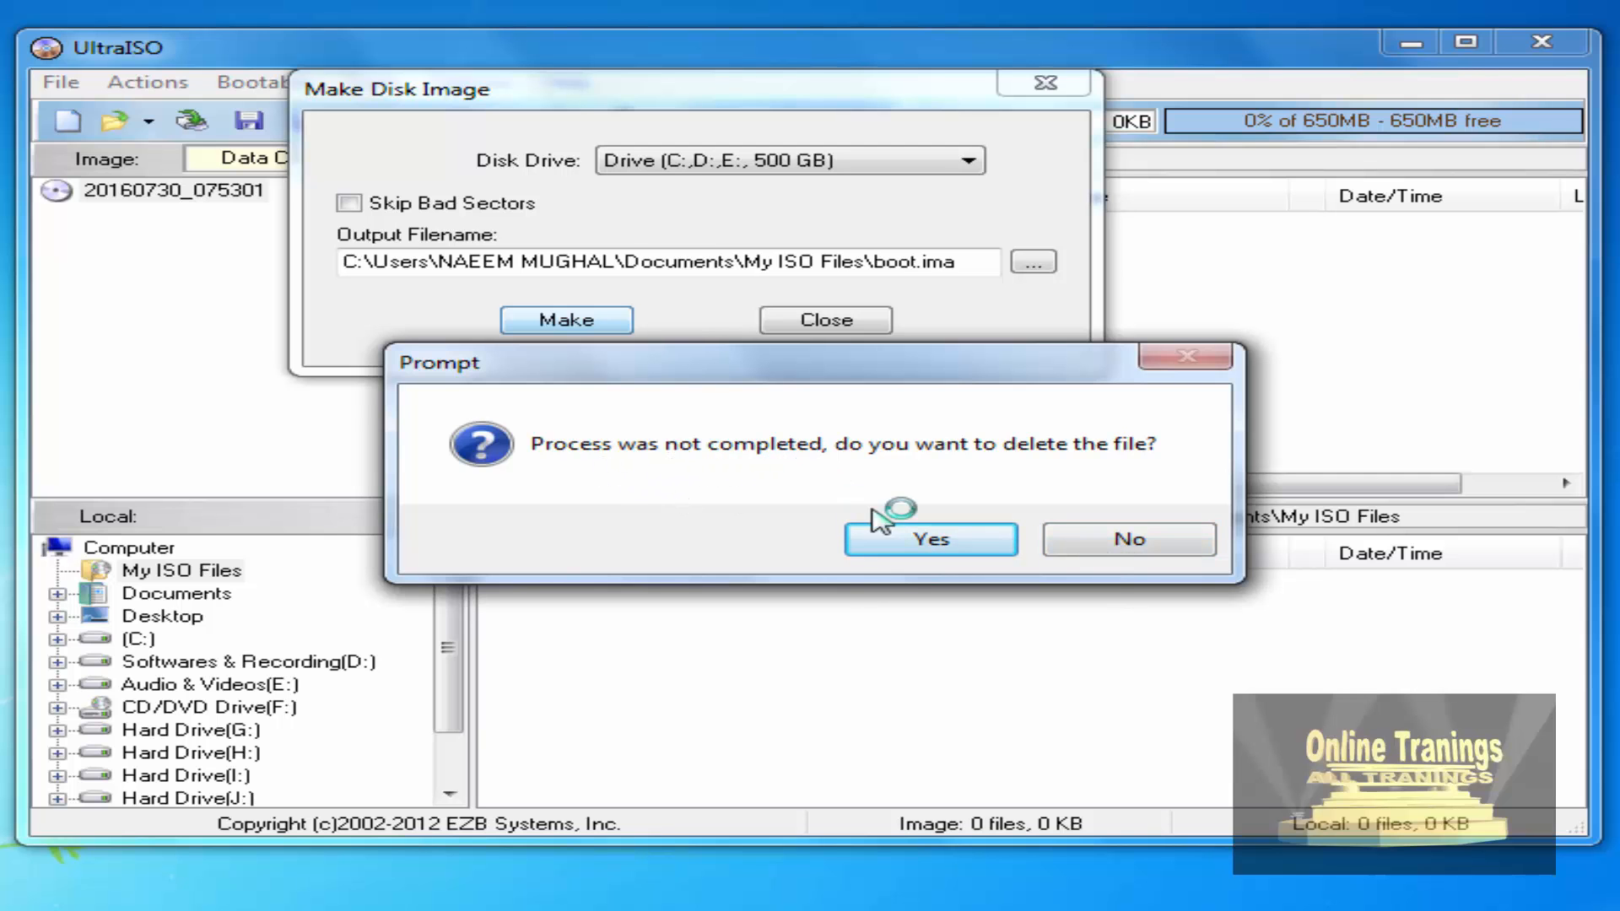
pyautogui.click(961, 540)
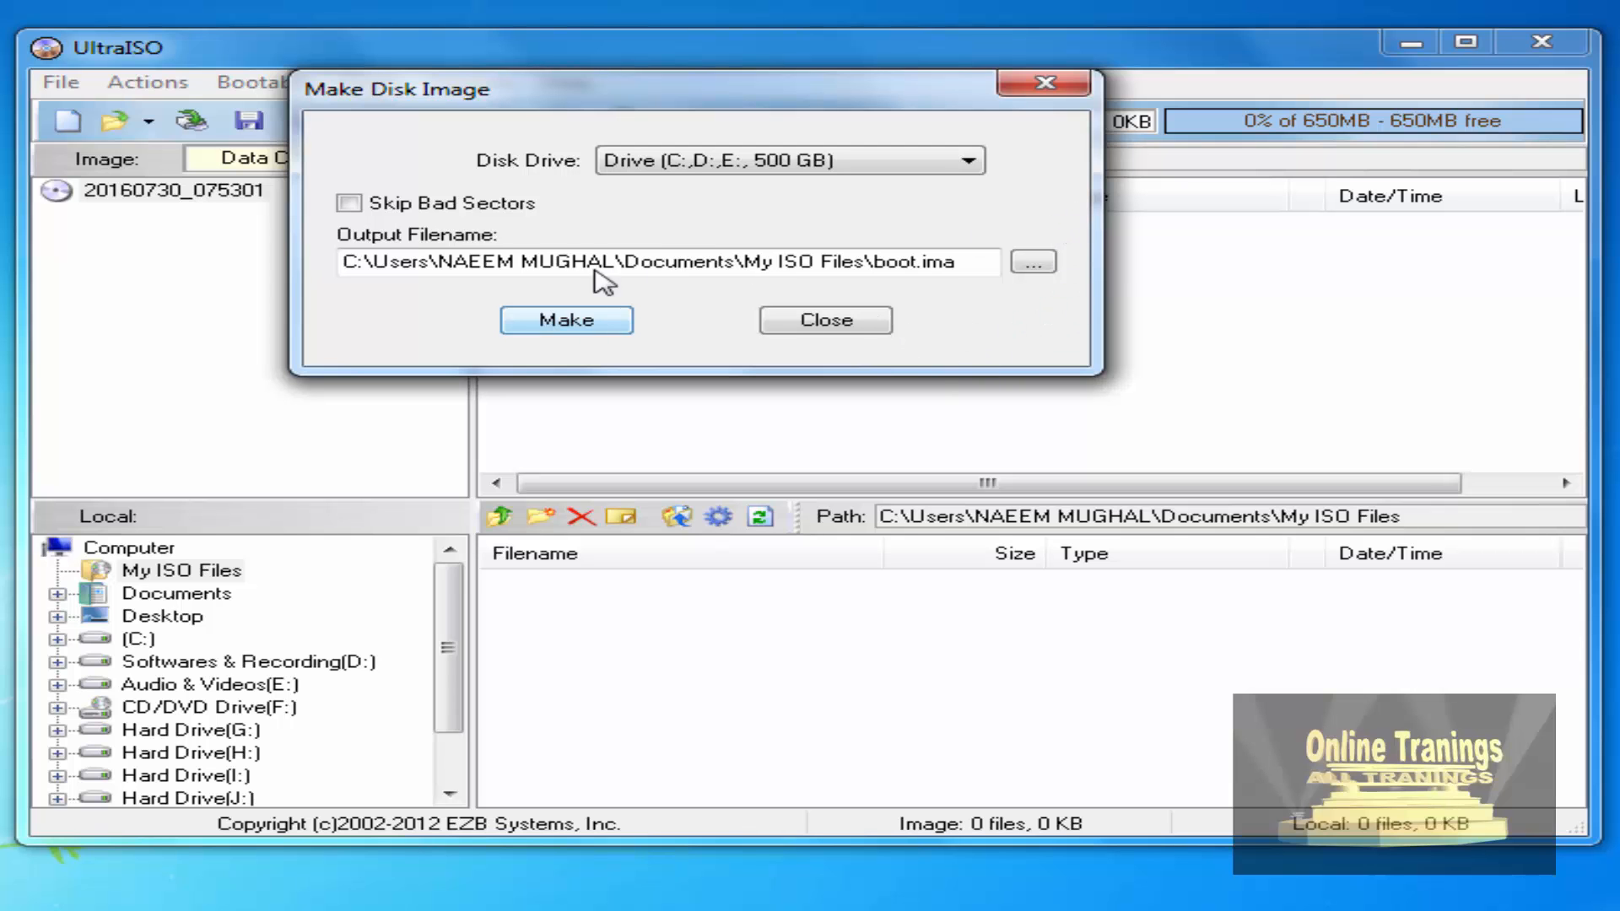
pyautogui.click(869, 327)
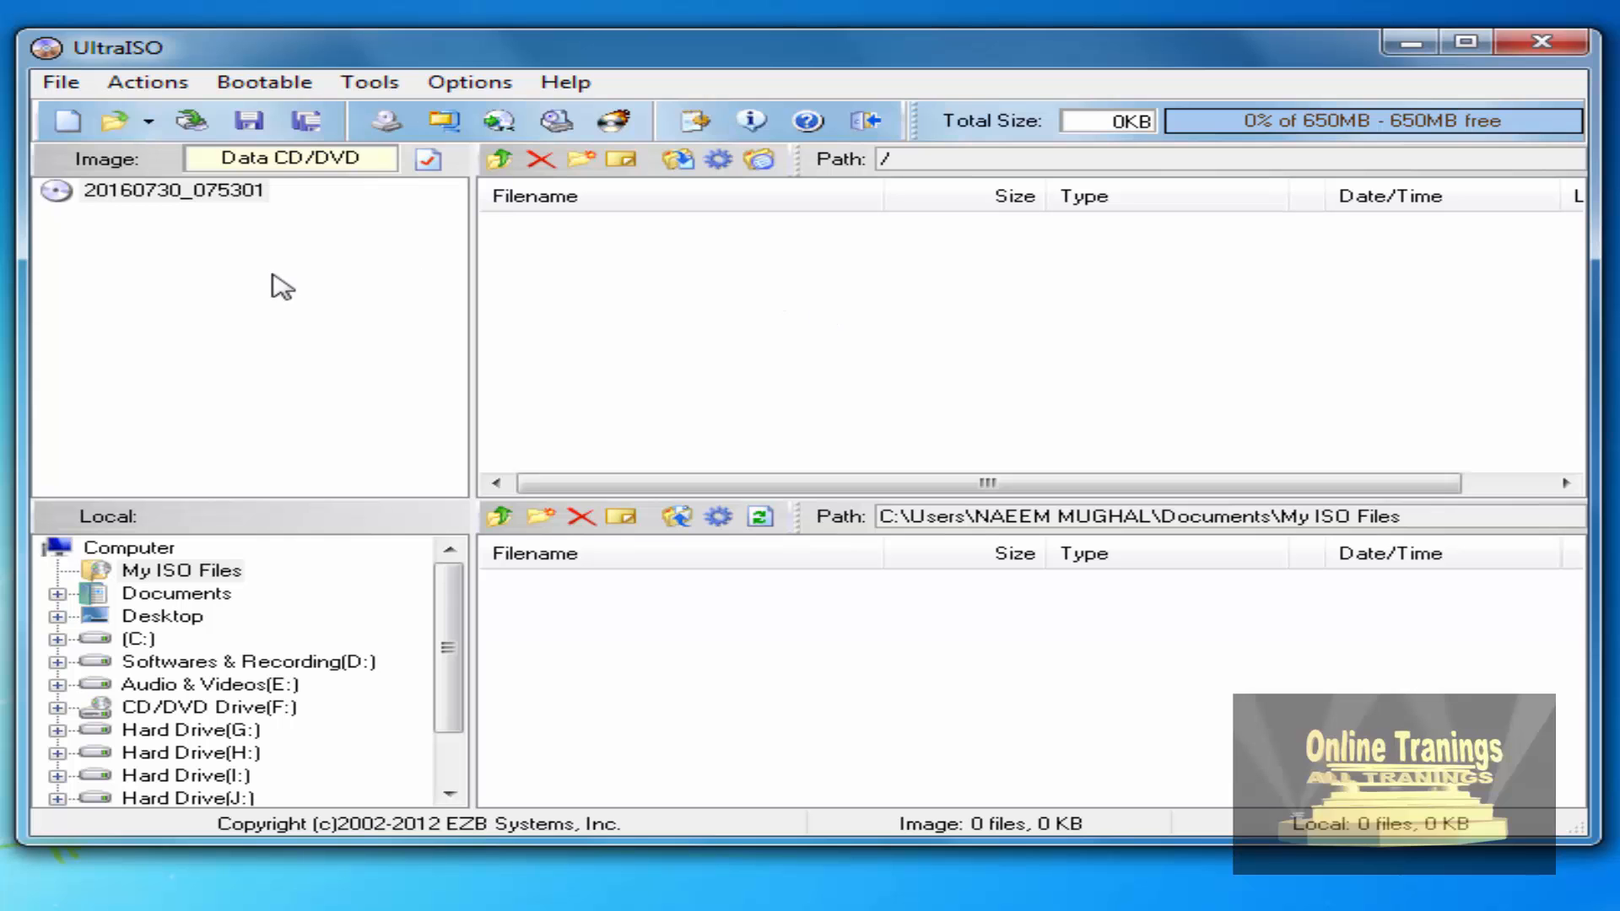
# - Switch the image type to Audio CD and back to Data CD/DVD
pyautogui.click(374, 162)
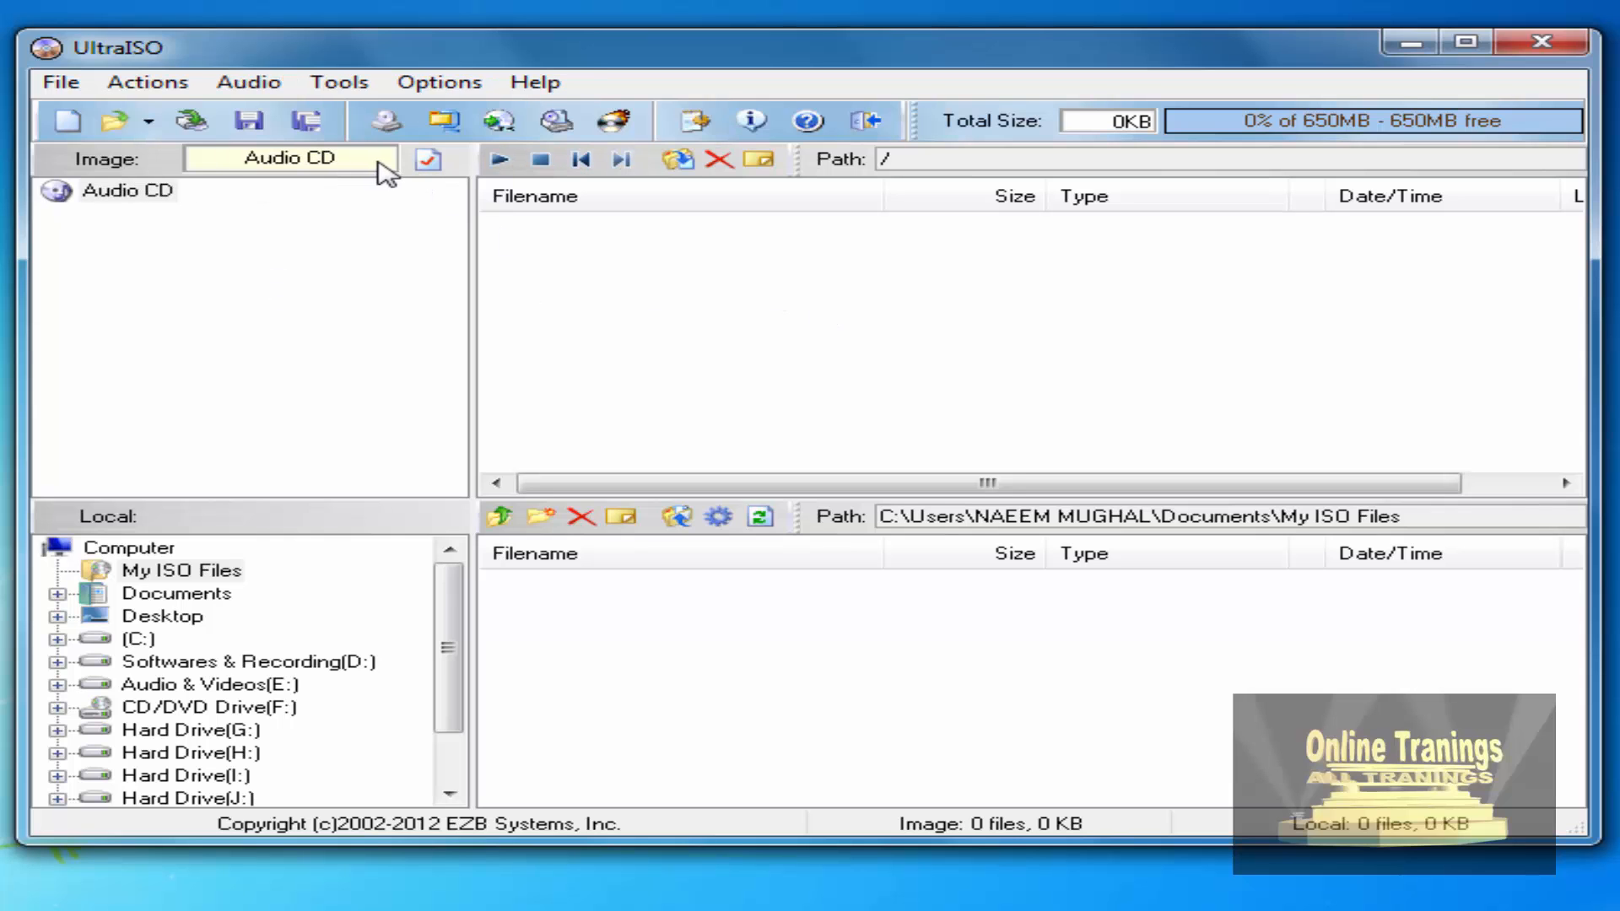
pyautogui.click(378, 163)
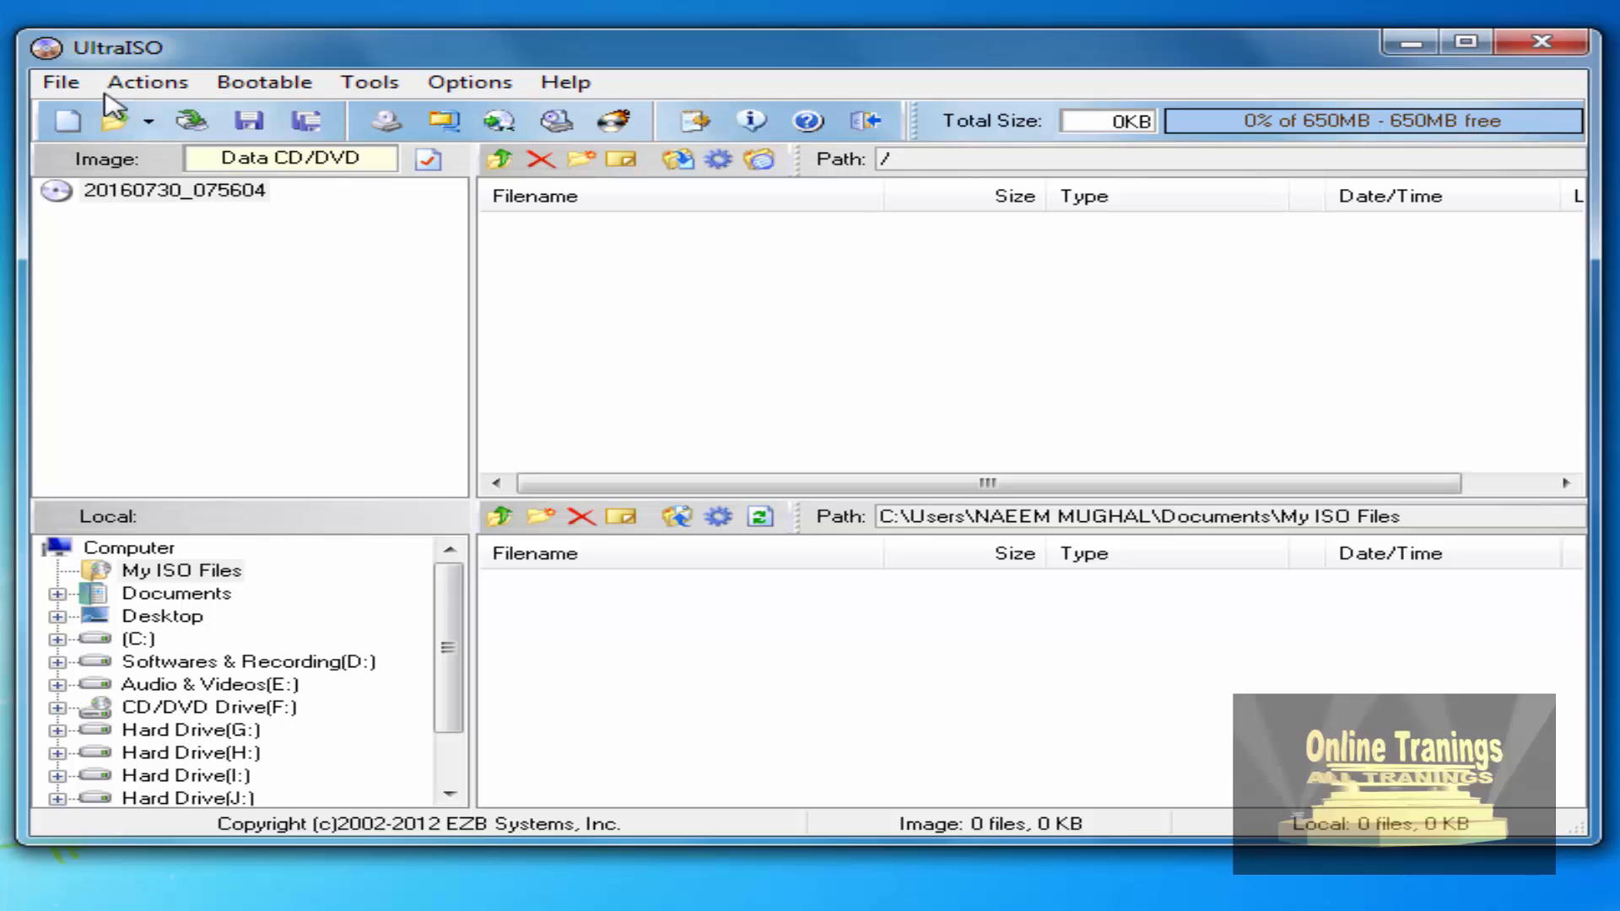
# - Make a Standard ISO image of the disc in drive F: (CD_ROM) with the ISO Volume Filter enabled, dismissing the AutoPlay window
pyautogui.click(61, 82)
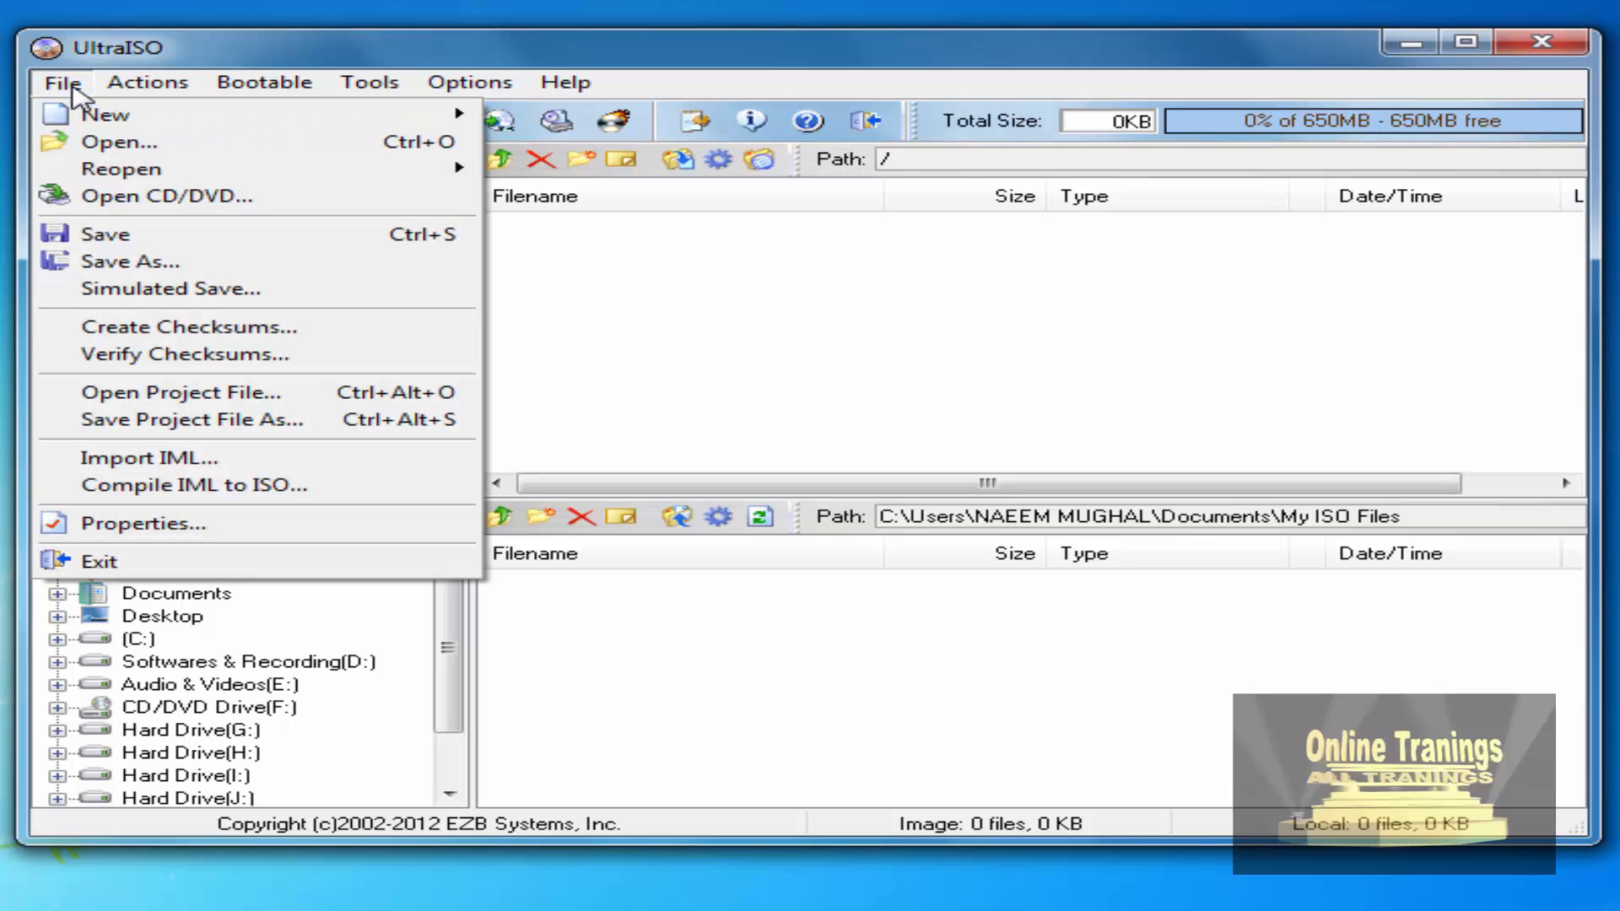
pyautogui.moveTo(113, 88)
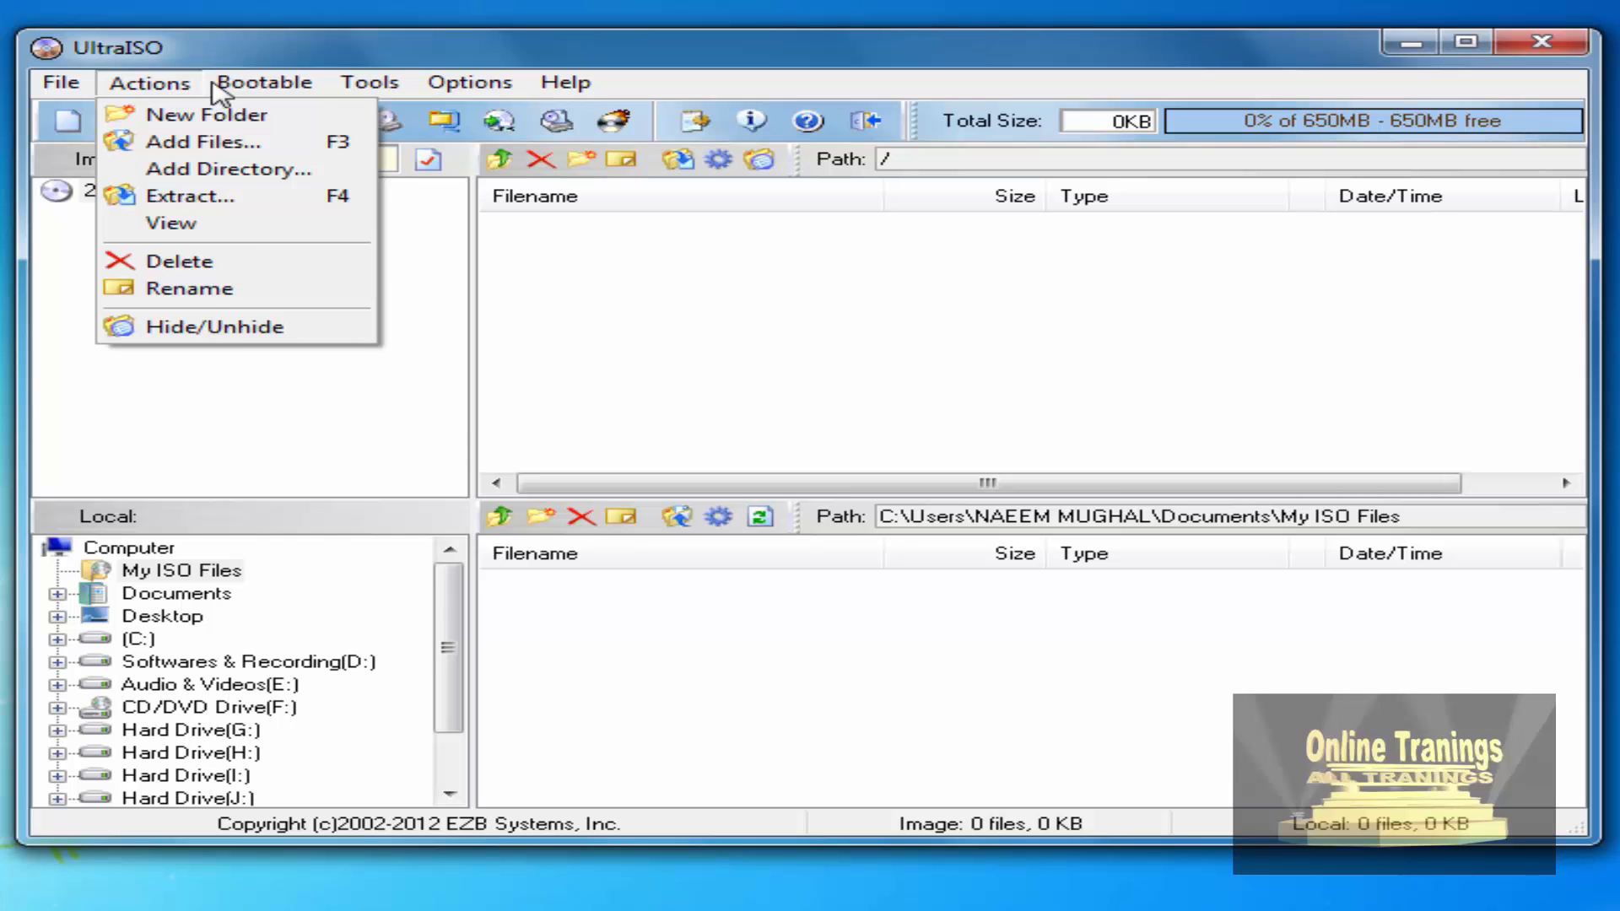
pyautogui.moveTo(240, 93)
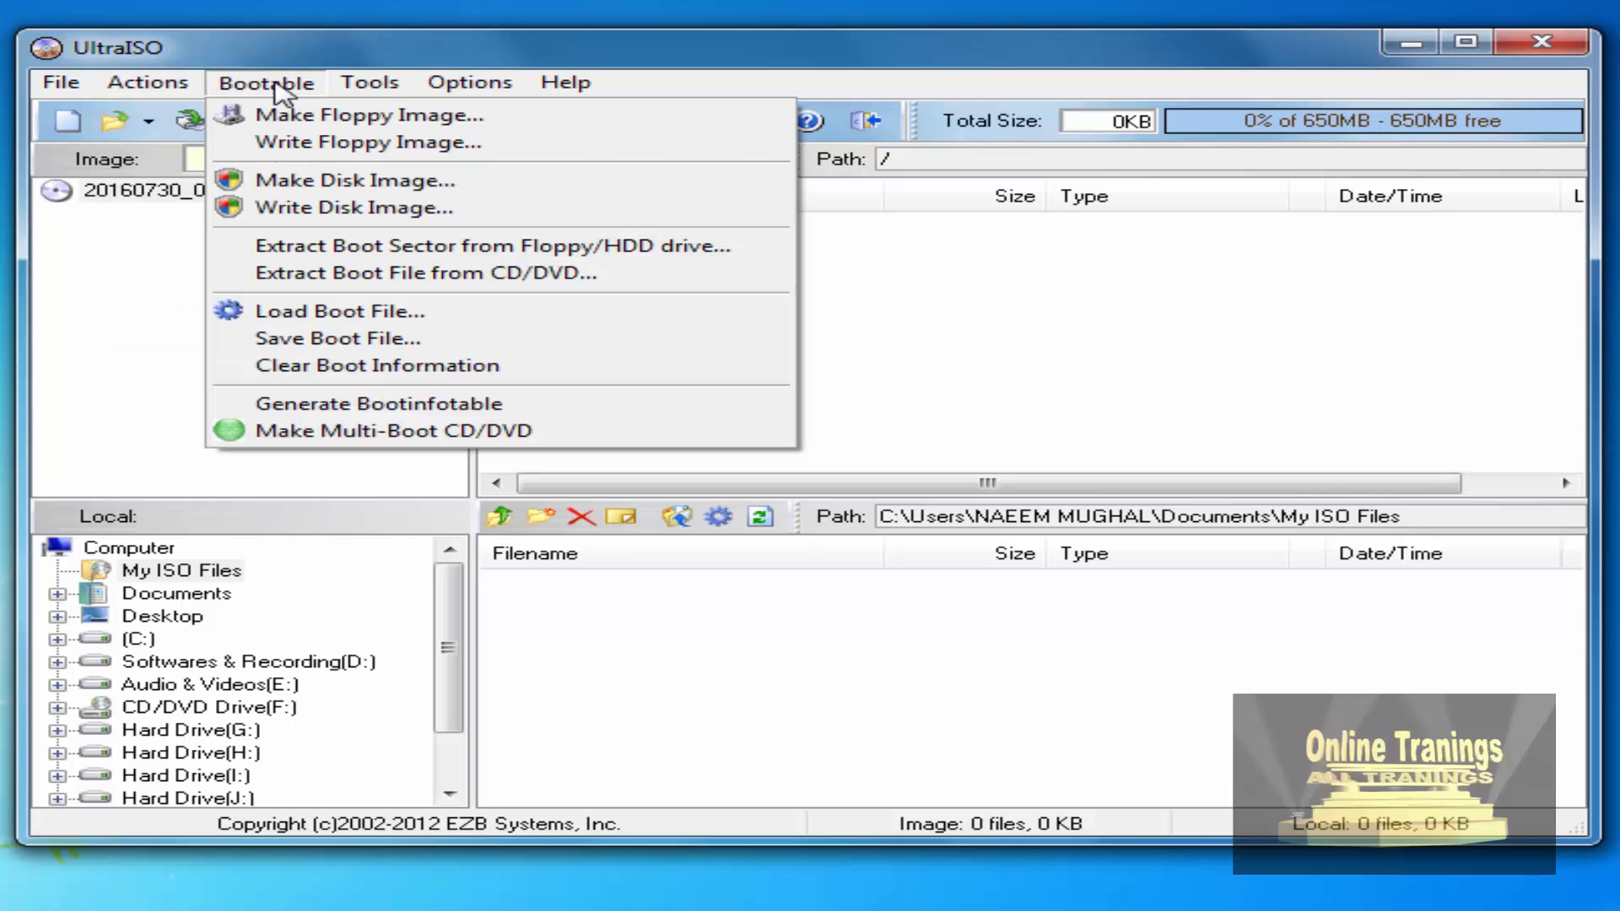
pyautogui.moveTo(371, 88)
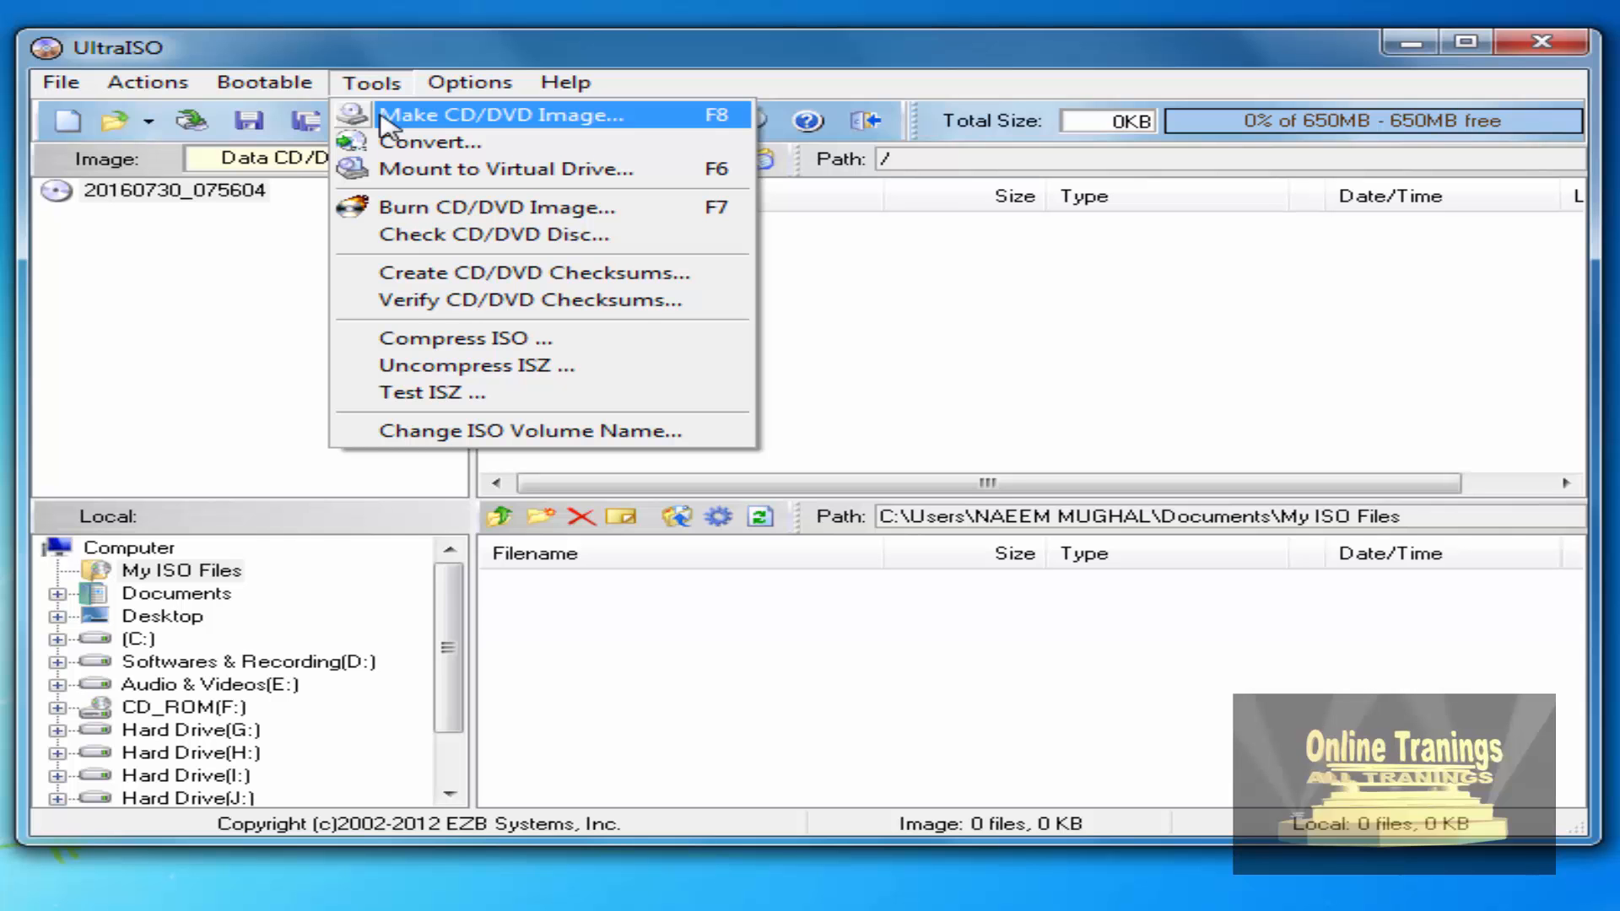
pyautogui.click(384, 118)
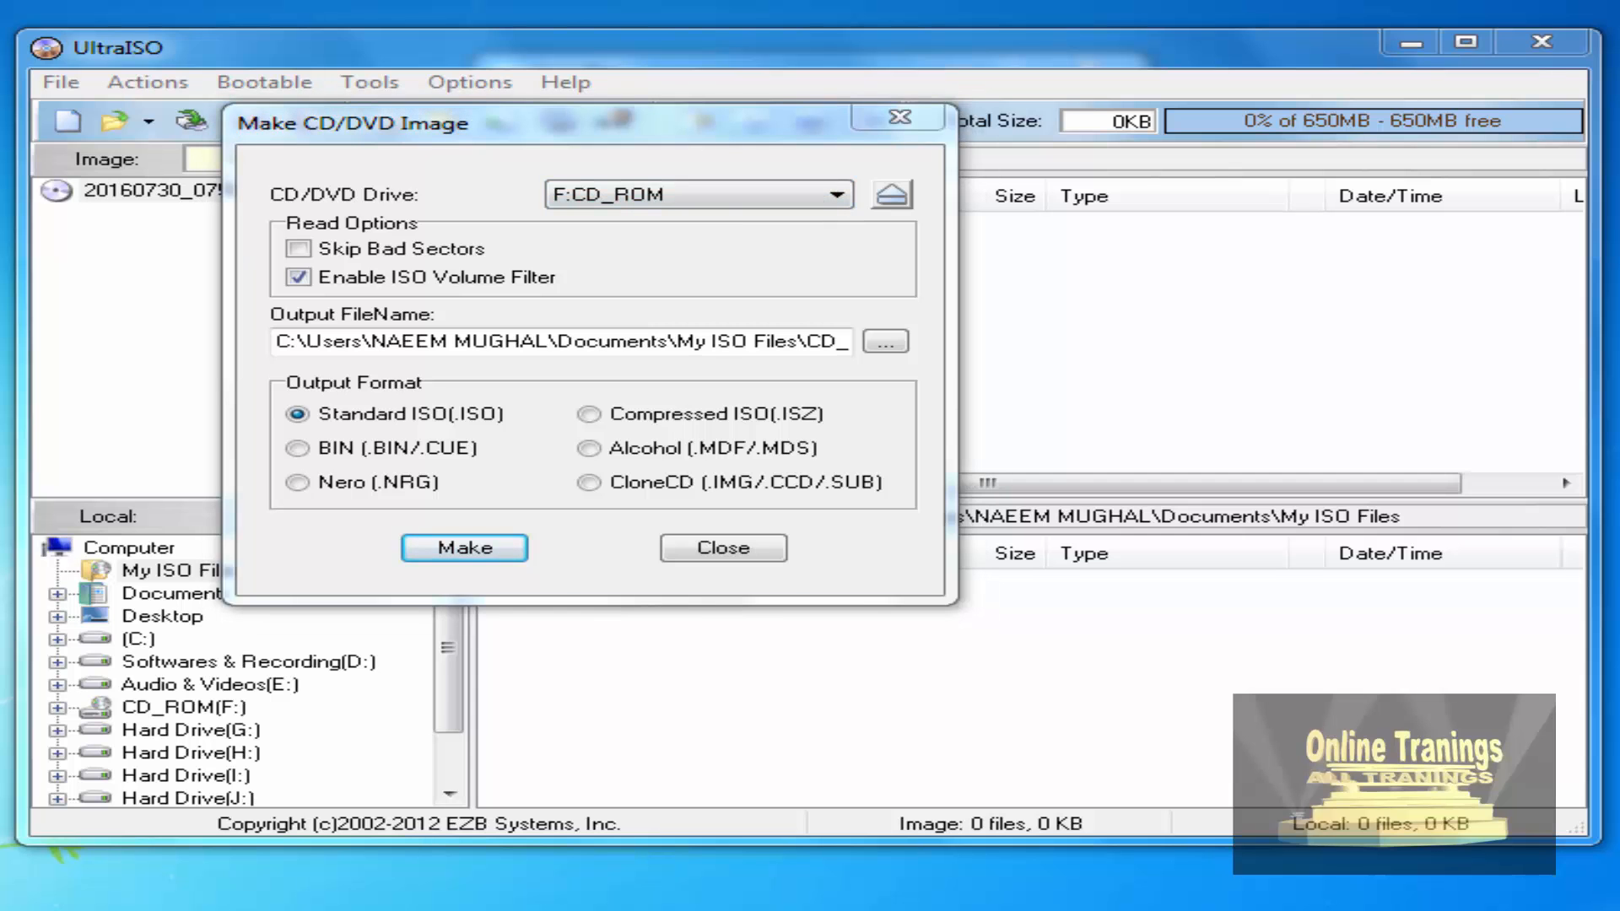
pyautogui.press('super+e')
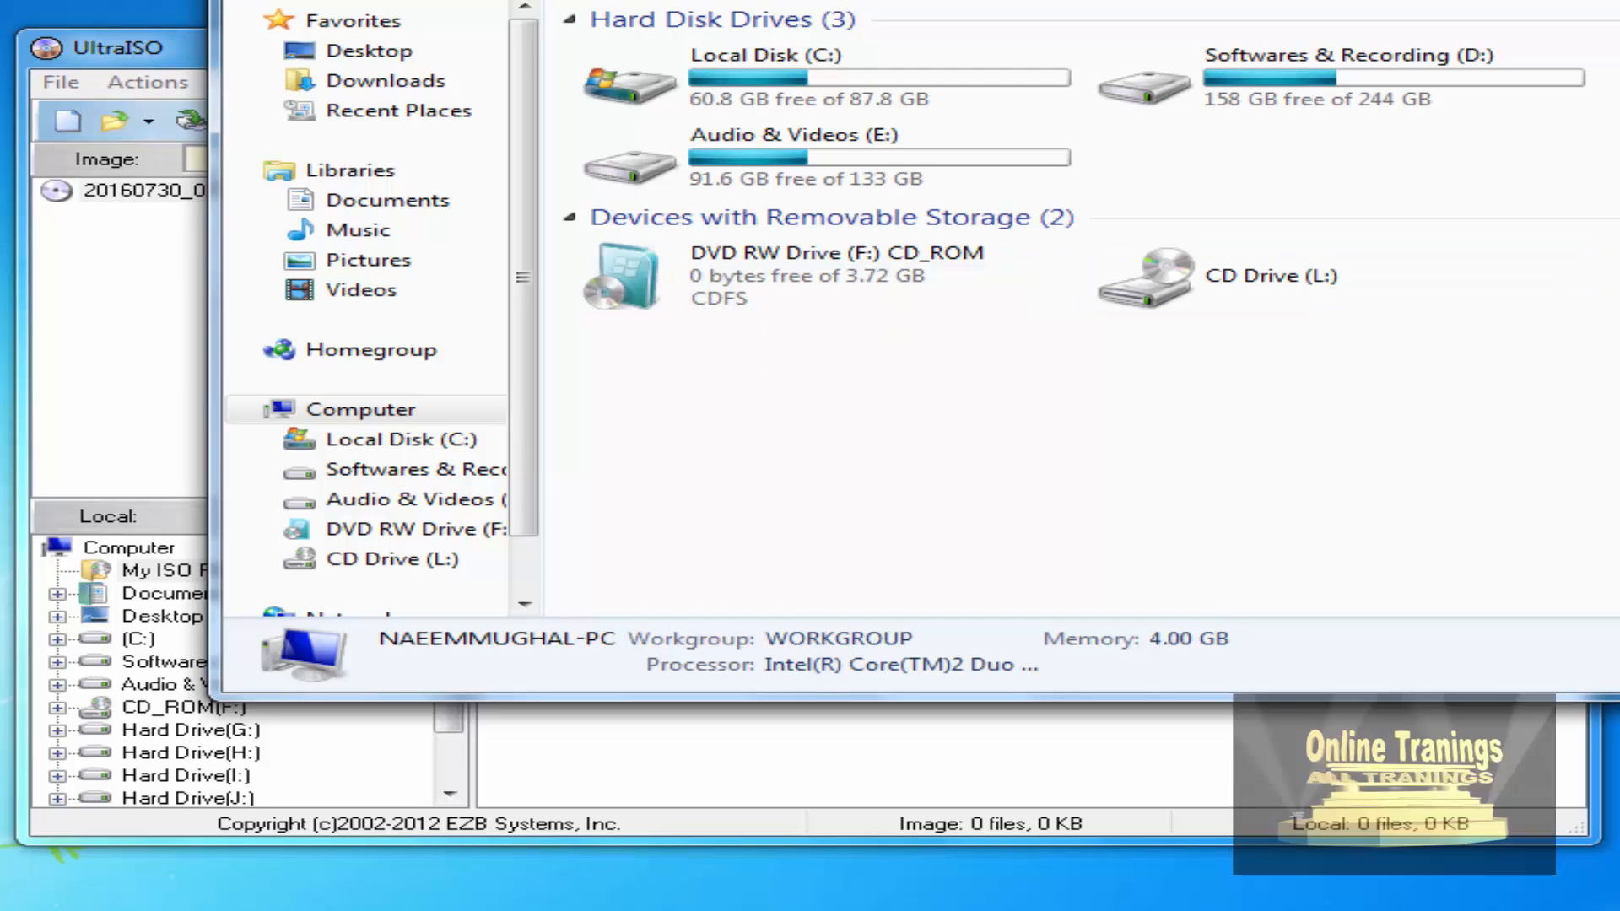
pyautogui.hotkey('alt', 'F4')
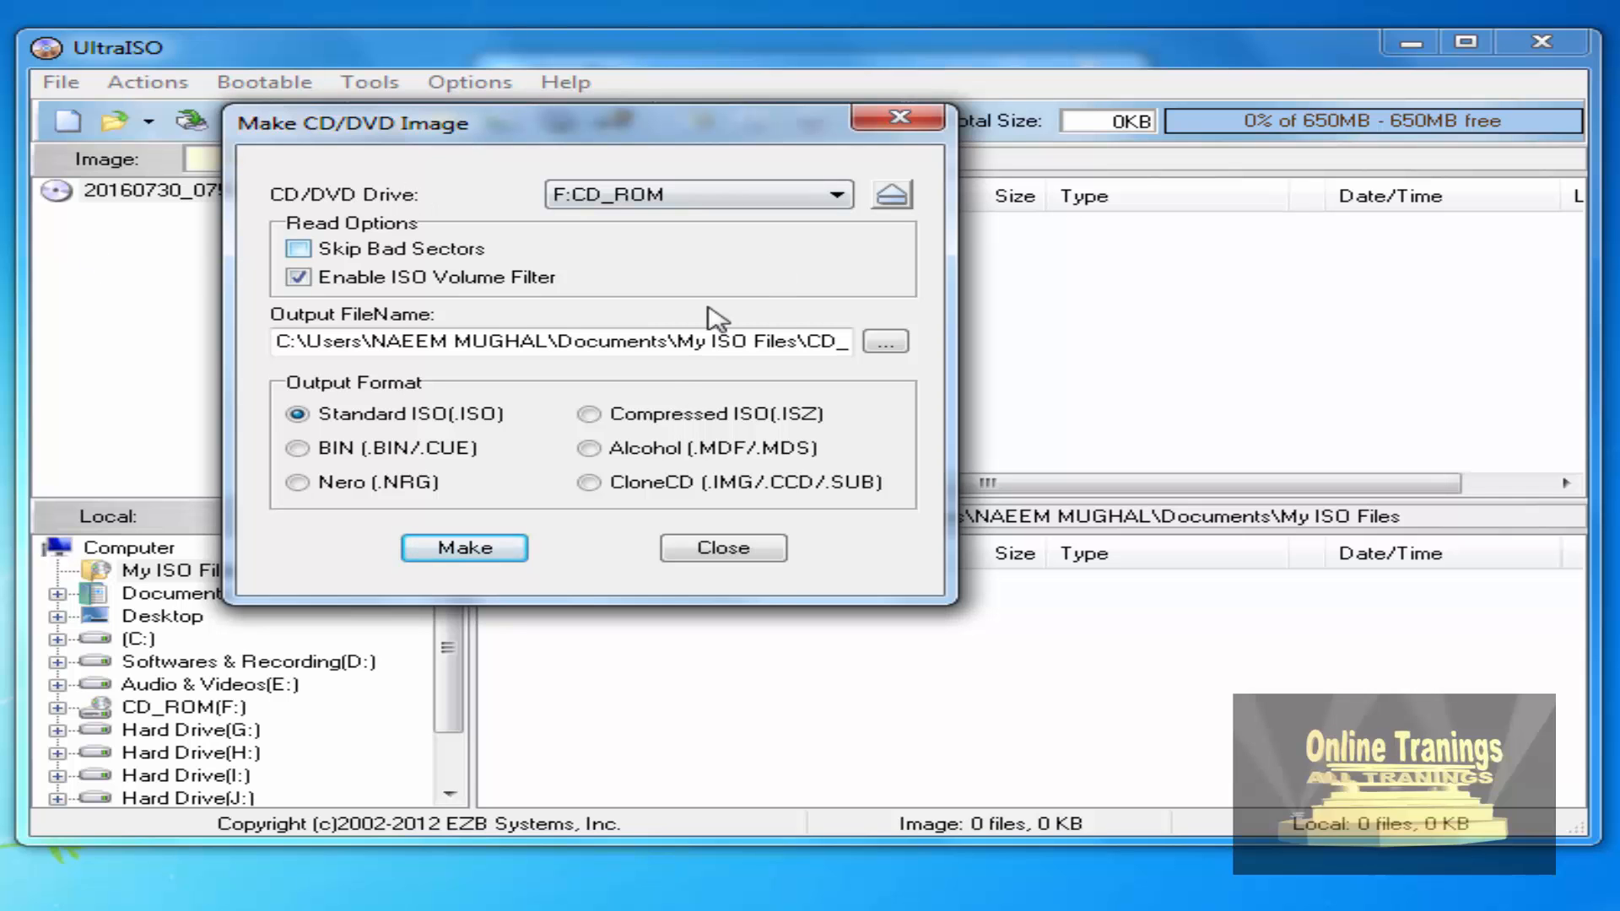
pyautogui.click(481, 548)
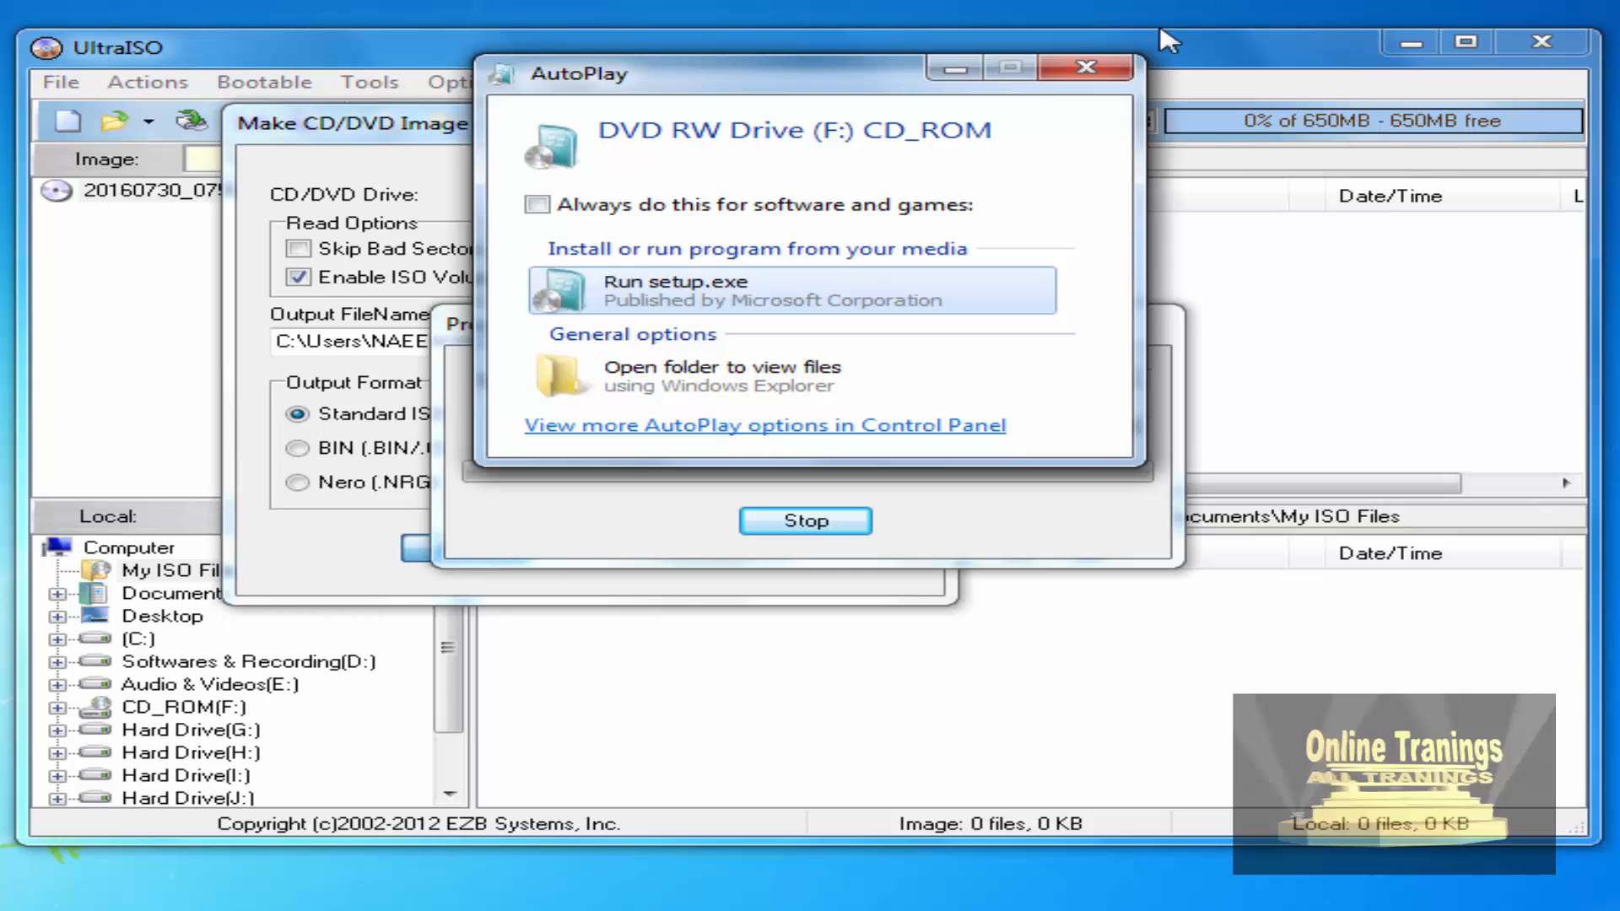
pyautogui.click(1086, 67)
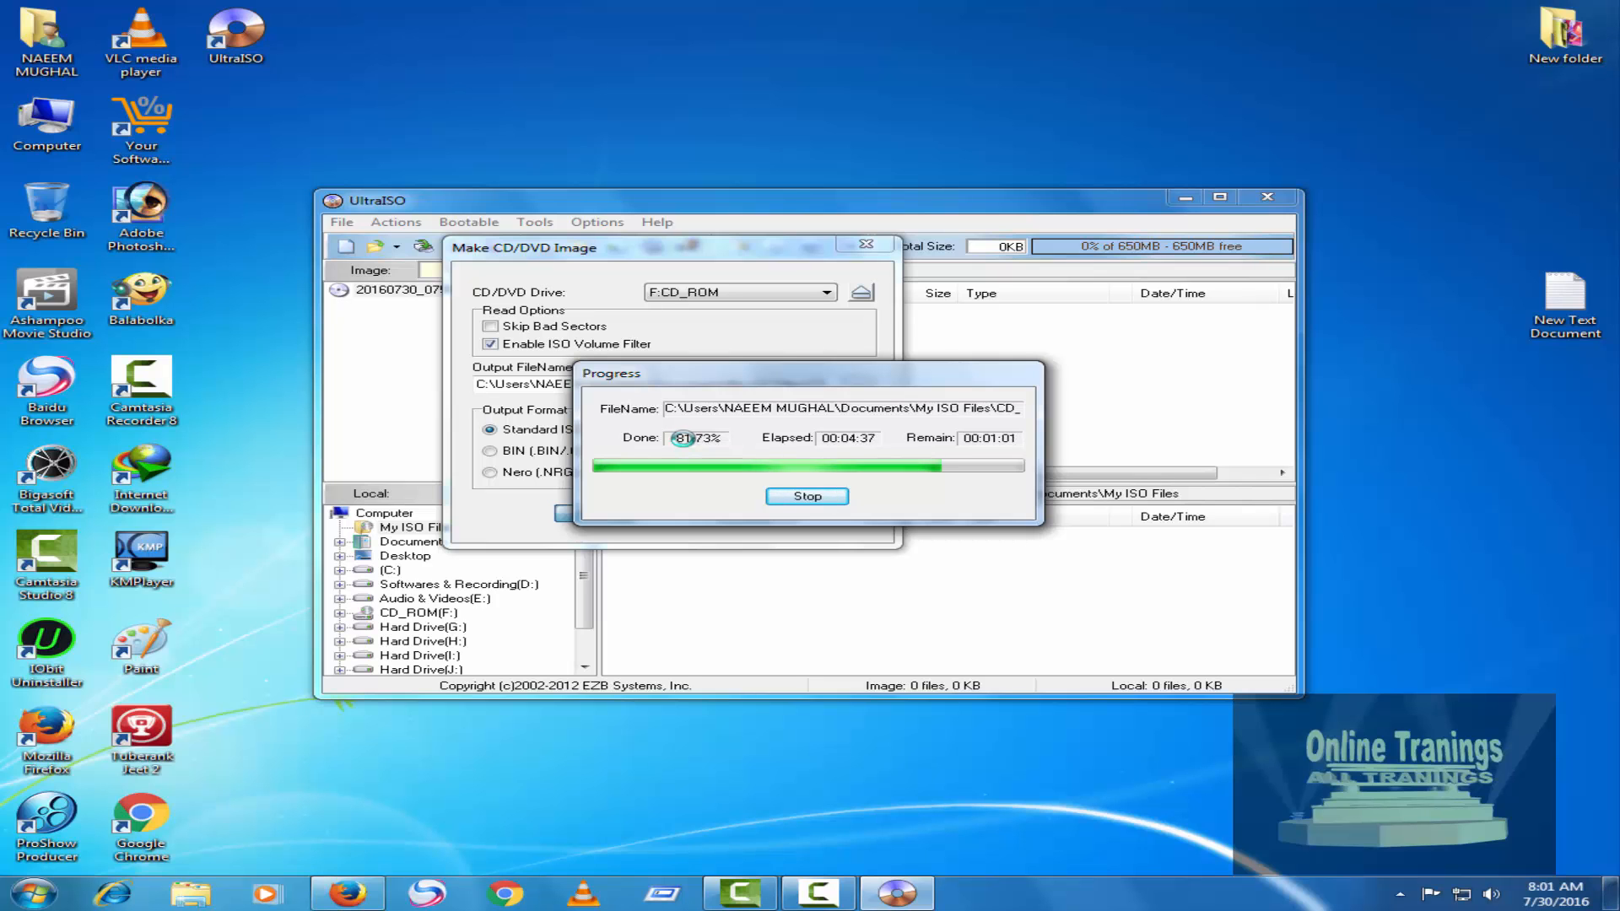
# - Open the user's folder in Windows Explorer and go to My ISO Files in the Documents library to locate the CD_ROM output file
pyautogui.moveTo(770, 368); pyautogui.dragTo(711, 453)
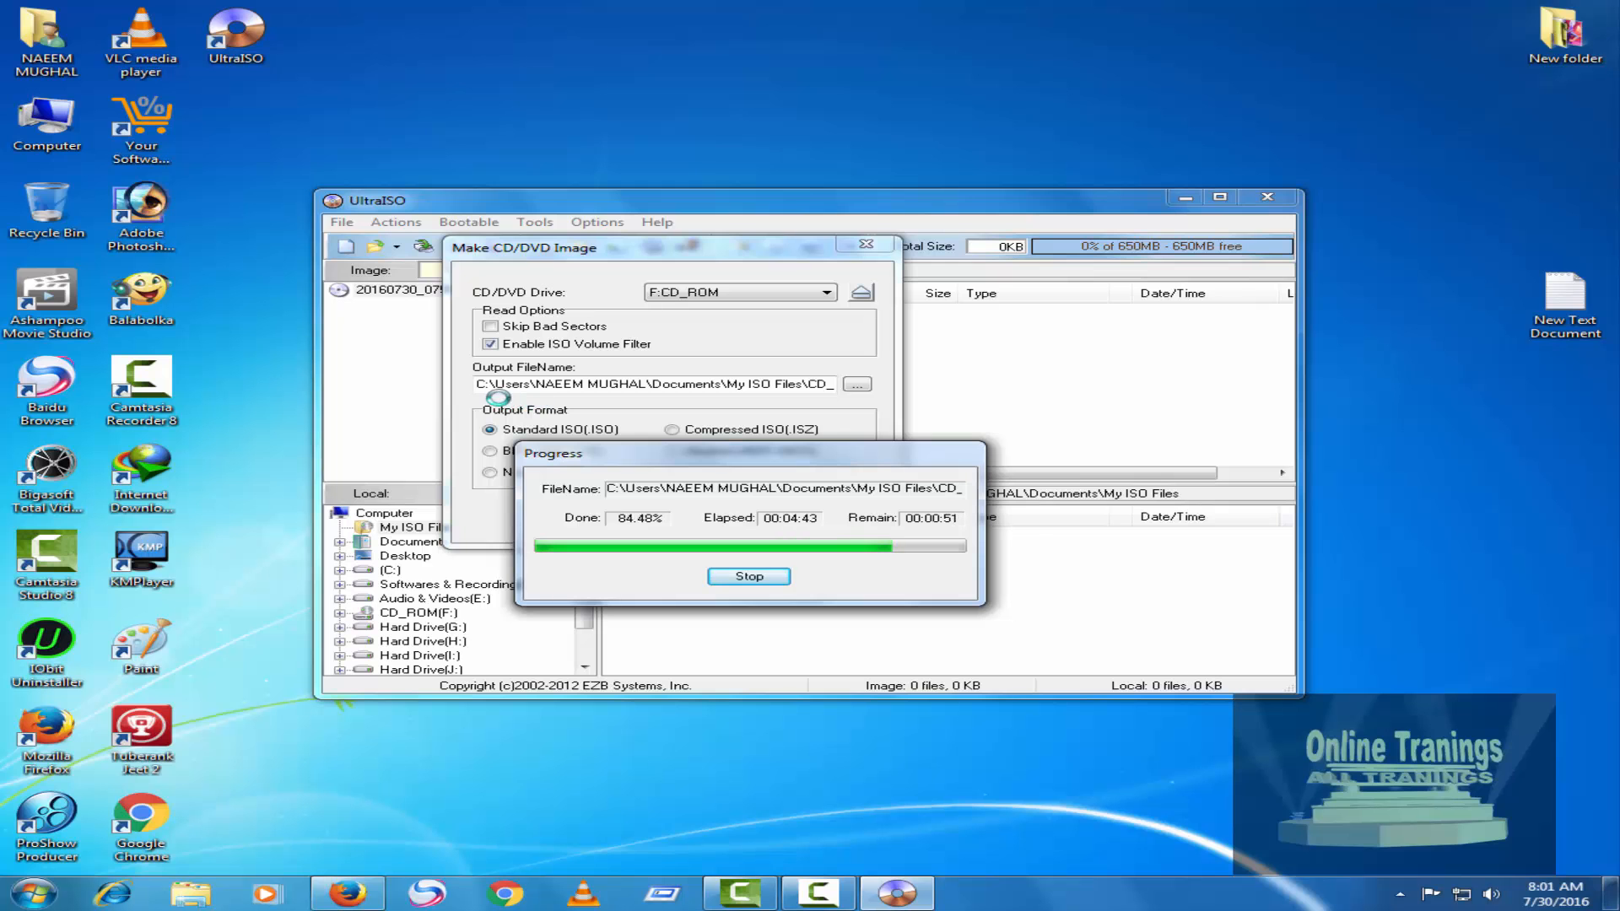
pyautogui.doubleClick(52, 51)
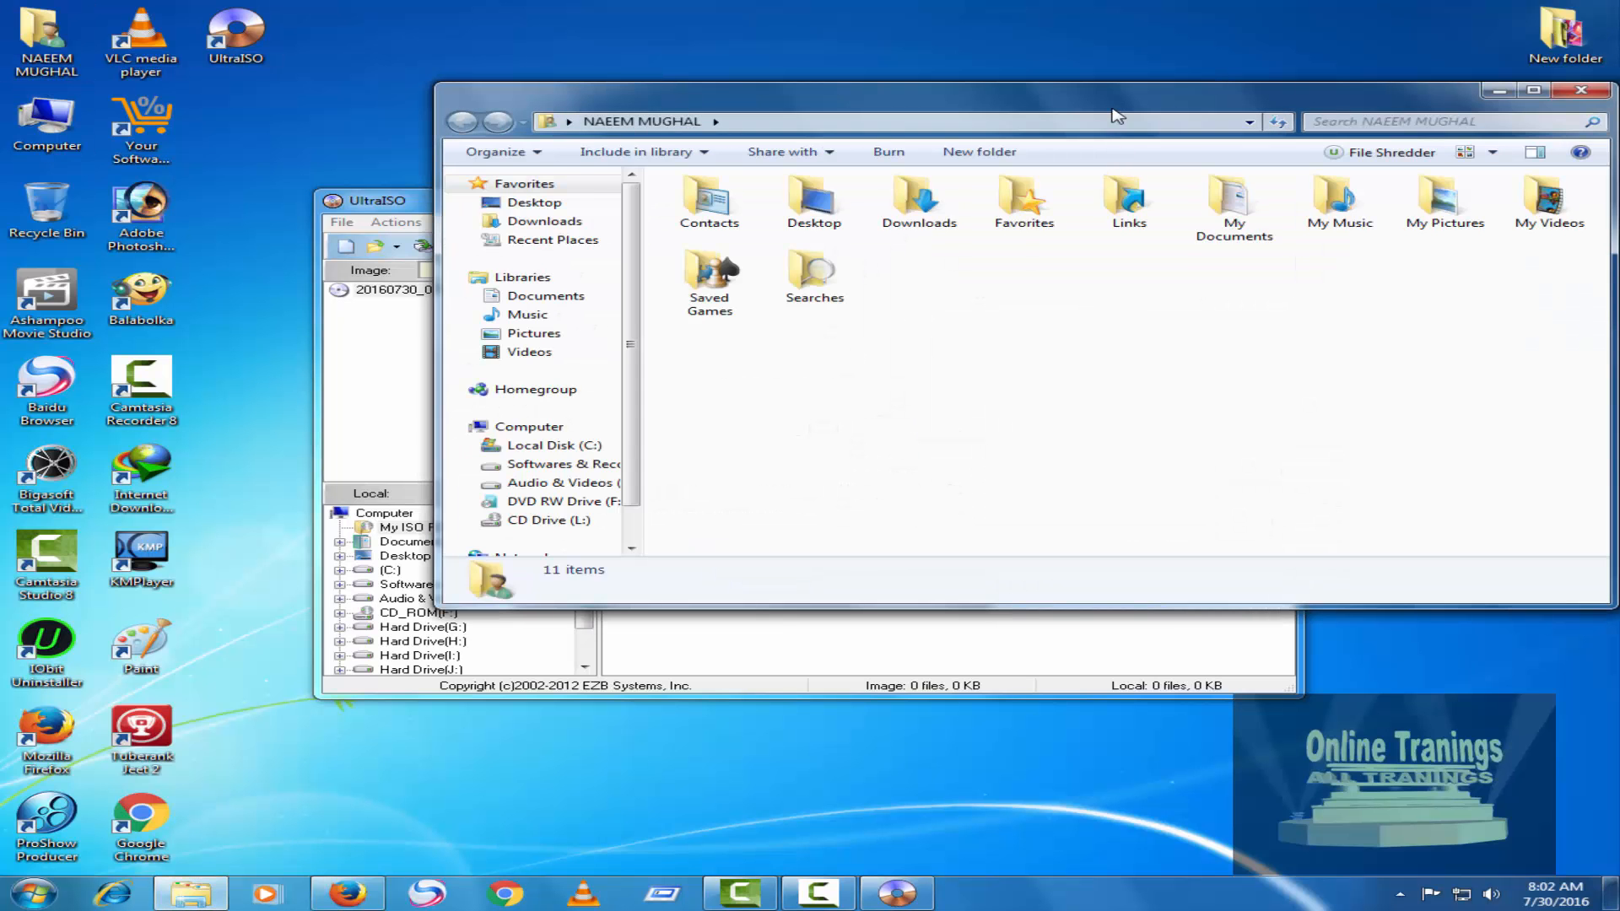
pyautogui.moveTo(1078, 143); pyautogui.dragTo(875, 425)
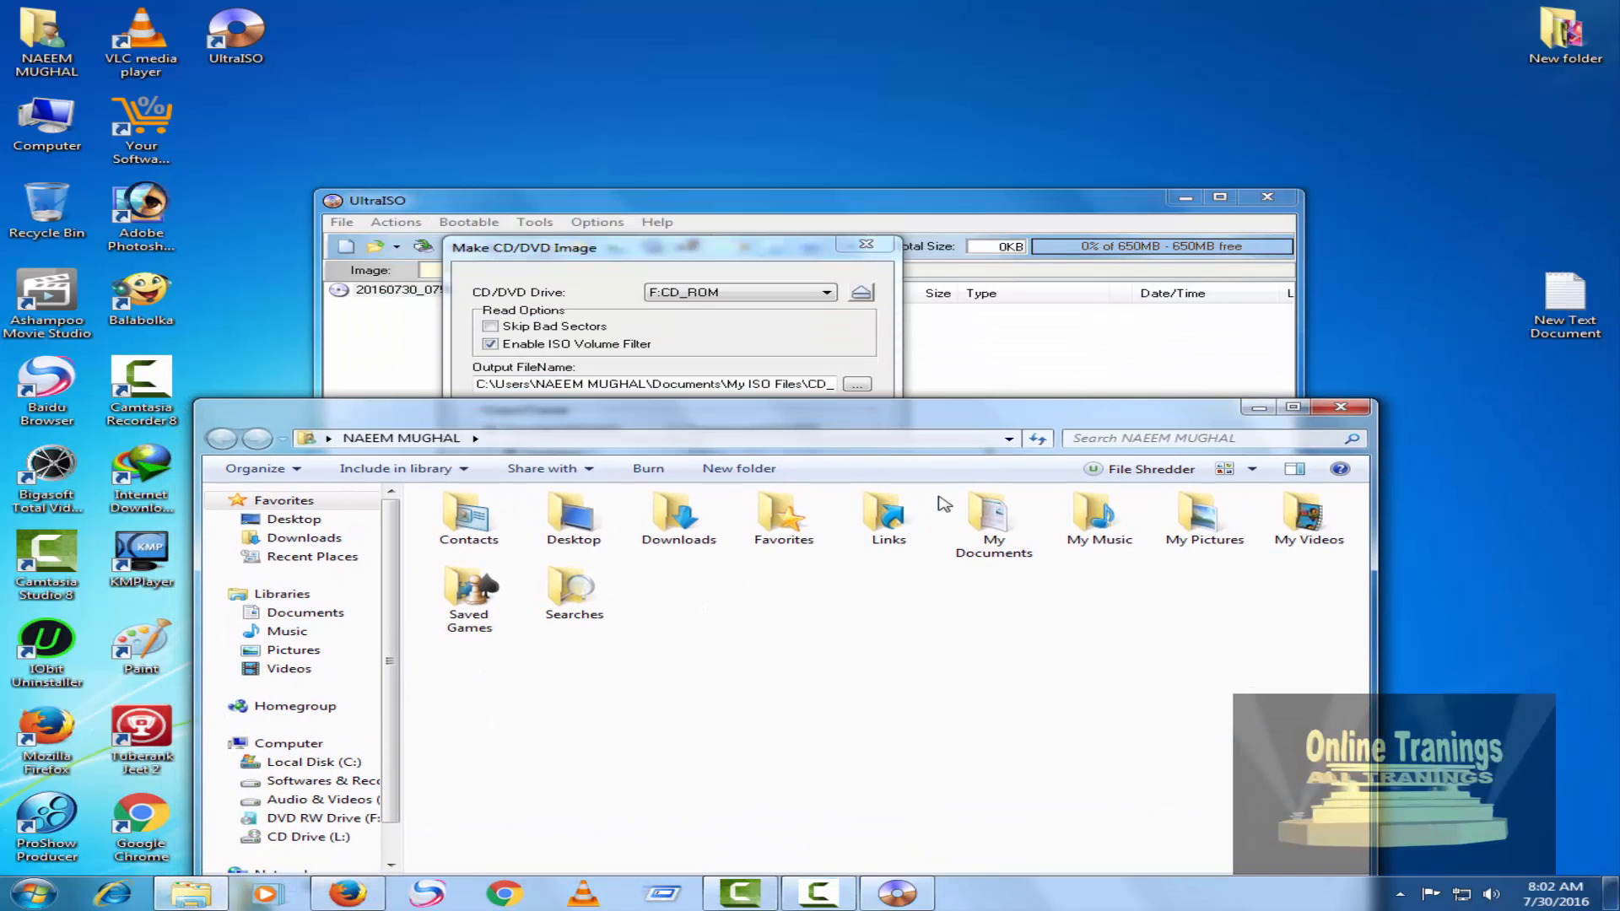
pyautogui.click(319, 615)
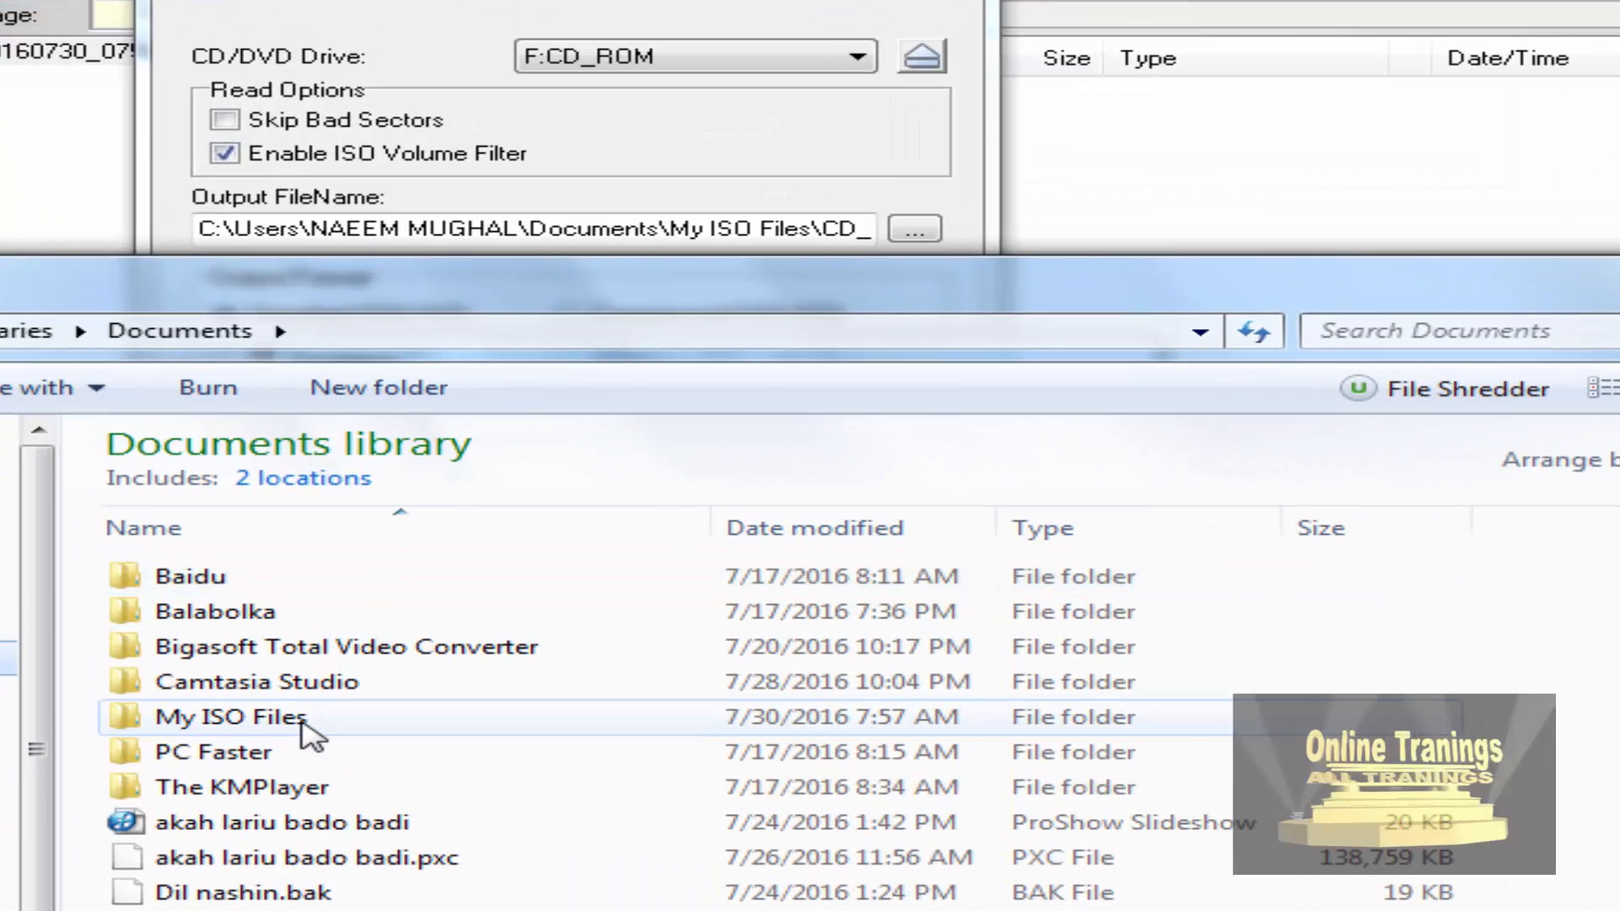
pyautogui.doubleClick(302, 719)
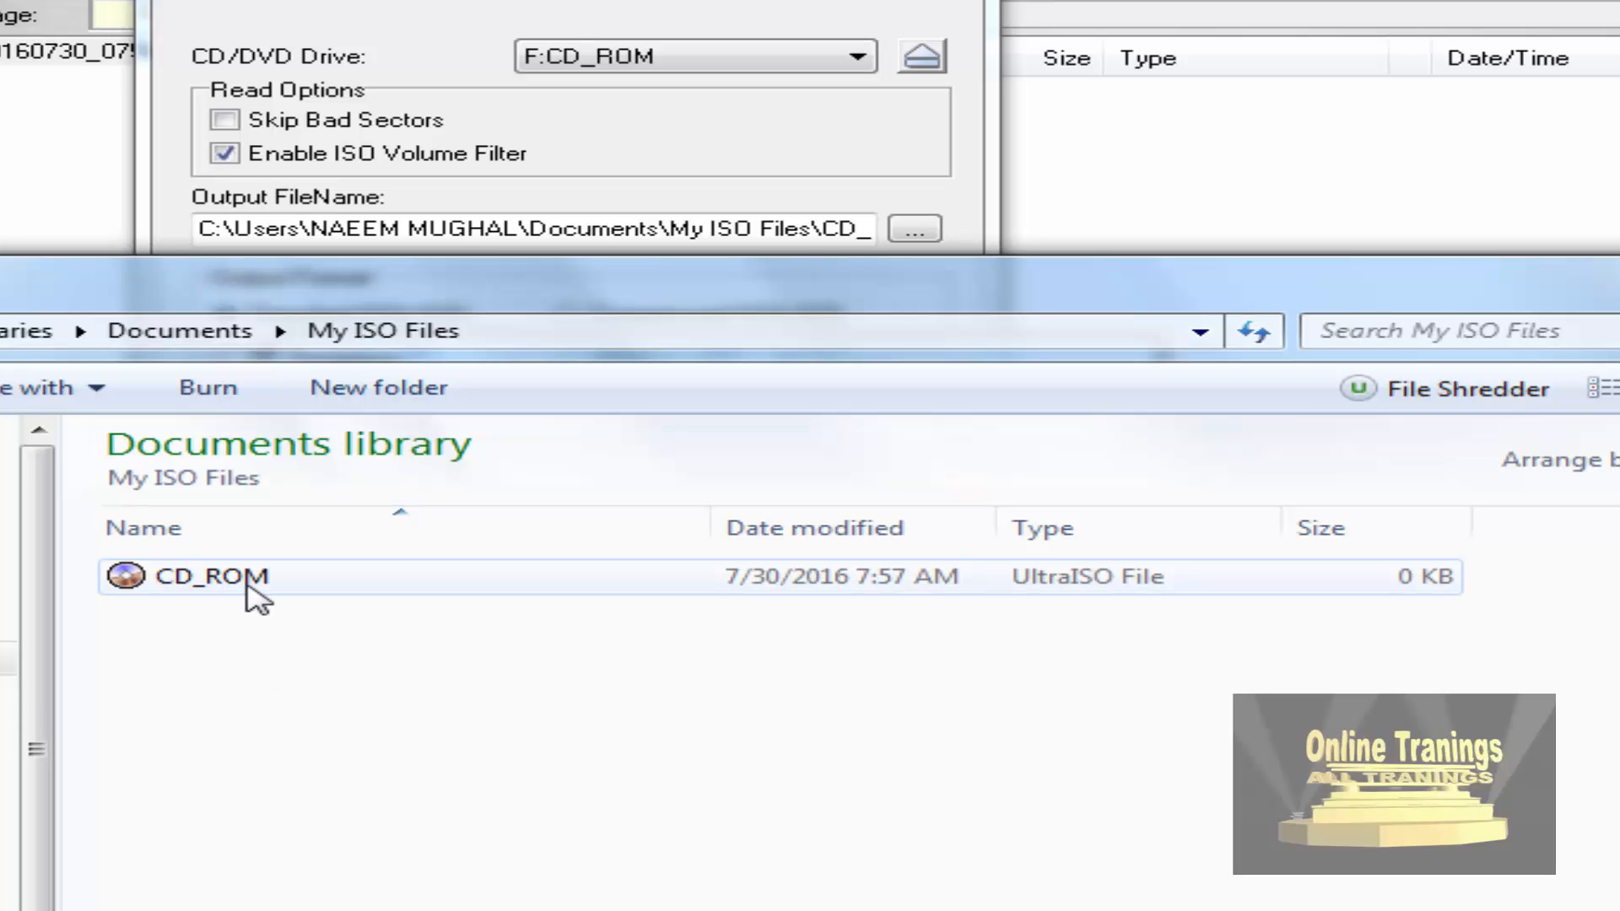
# - Move the folder and progress windows aside while the image is made, and open the finished CD_ROM image in UltraISO
pyautogui.moveTo(321, 280); pyautogui.dragTo(1501, 0)
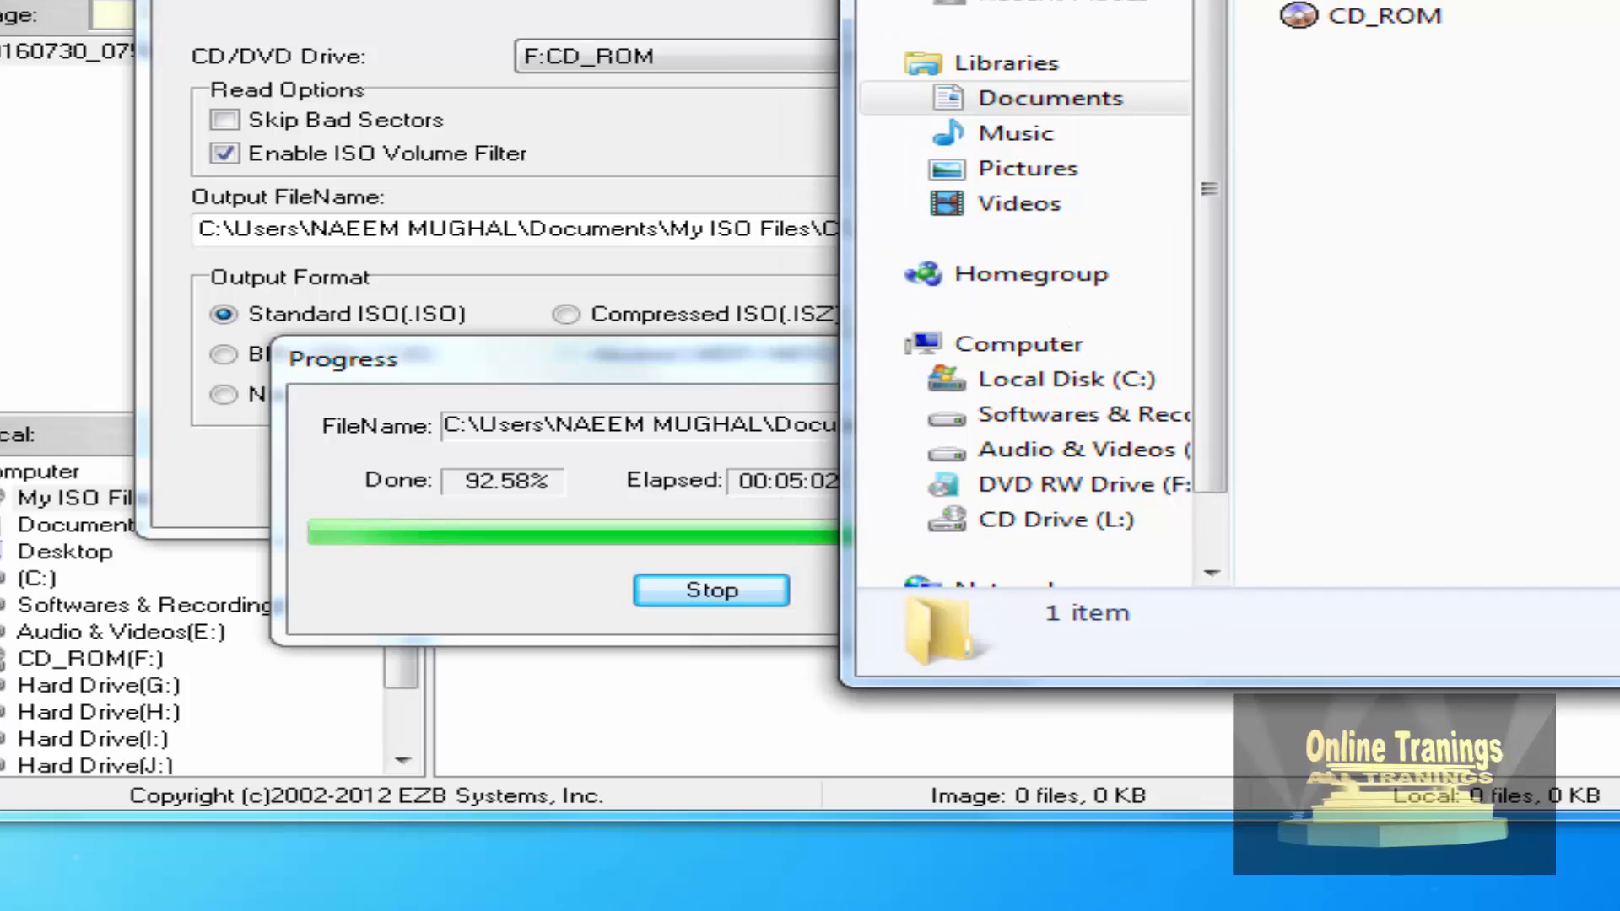
pyautogui.moveTo(555, 361); pyautogui.dragTo(0, 308)
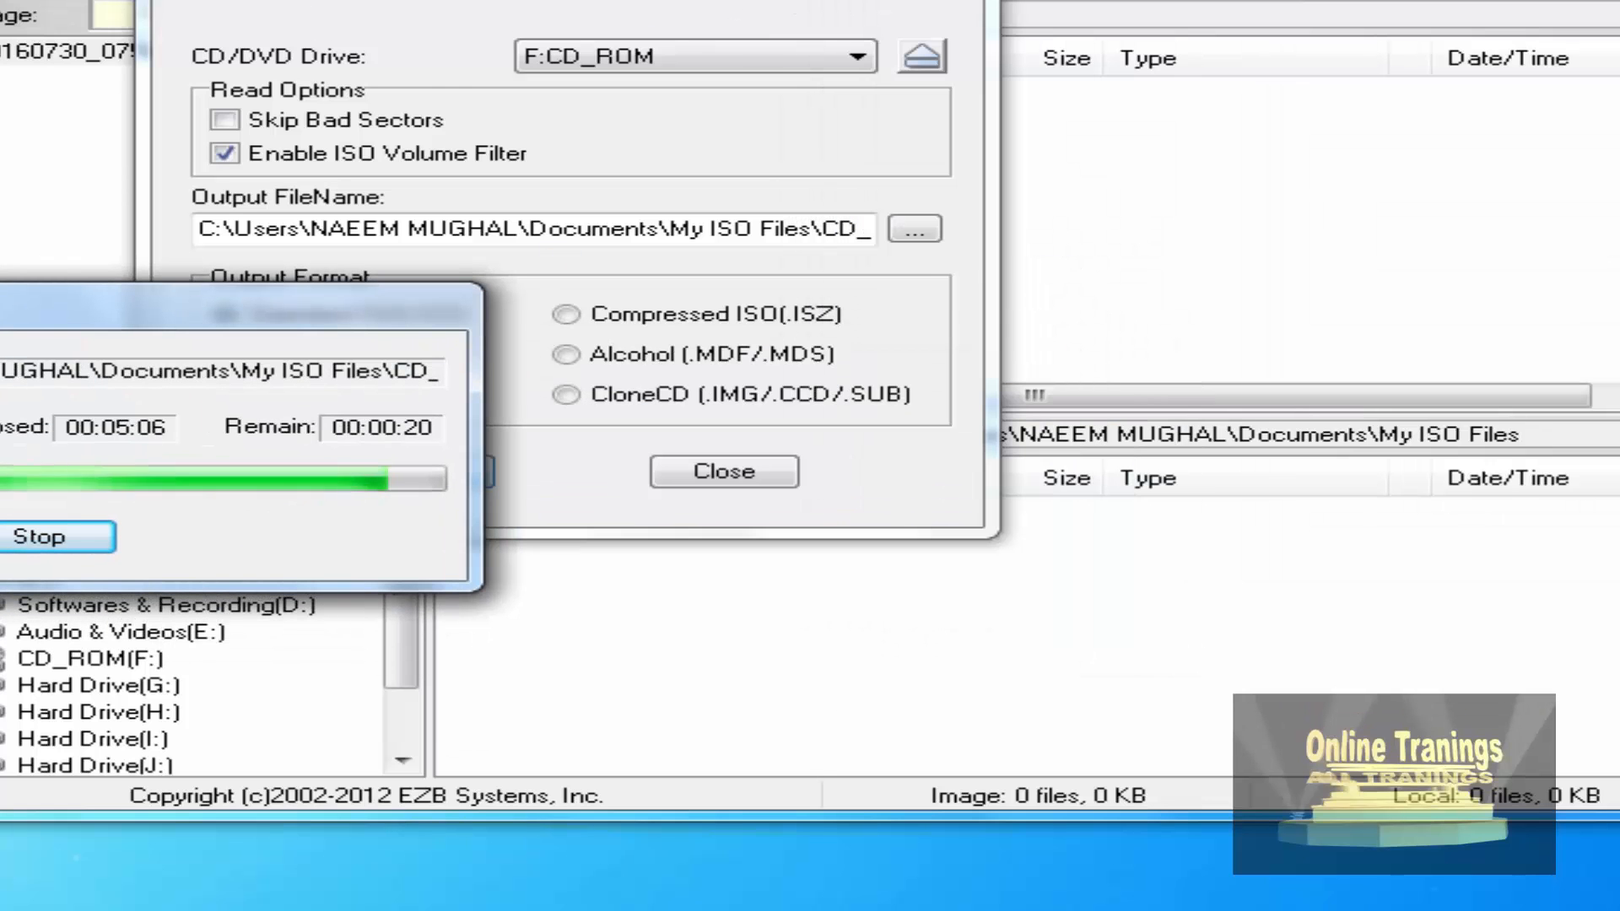
pyautogui.hotkey('alt', 'Tab')
pyautogui.moveTo(1500, 0); pyautogui.dragTo(1286, 13)
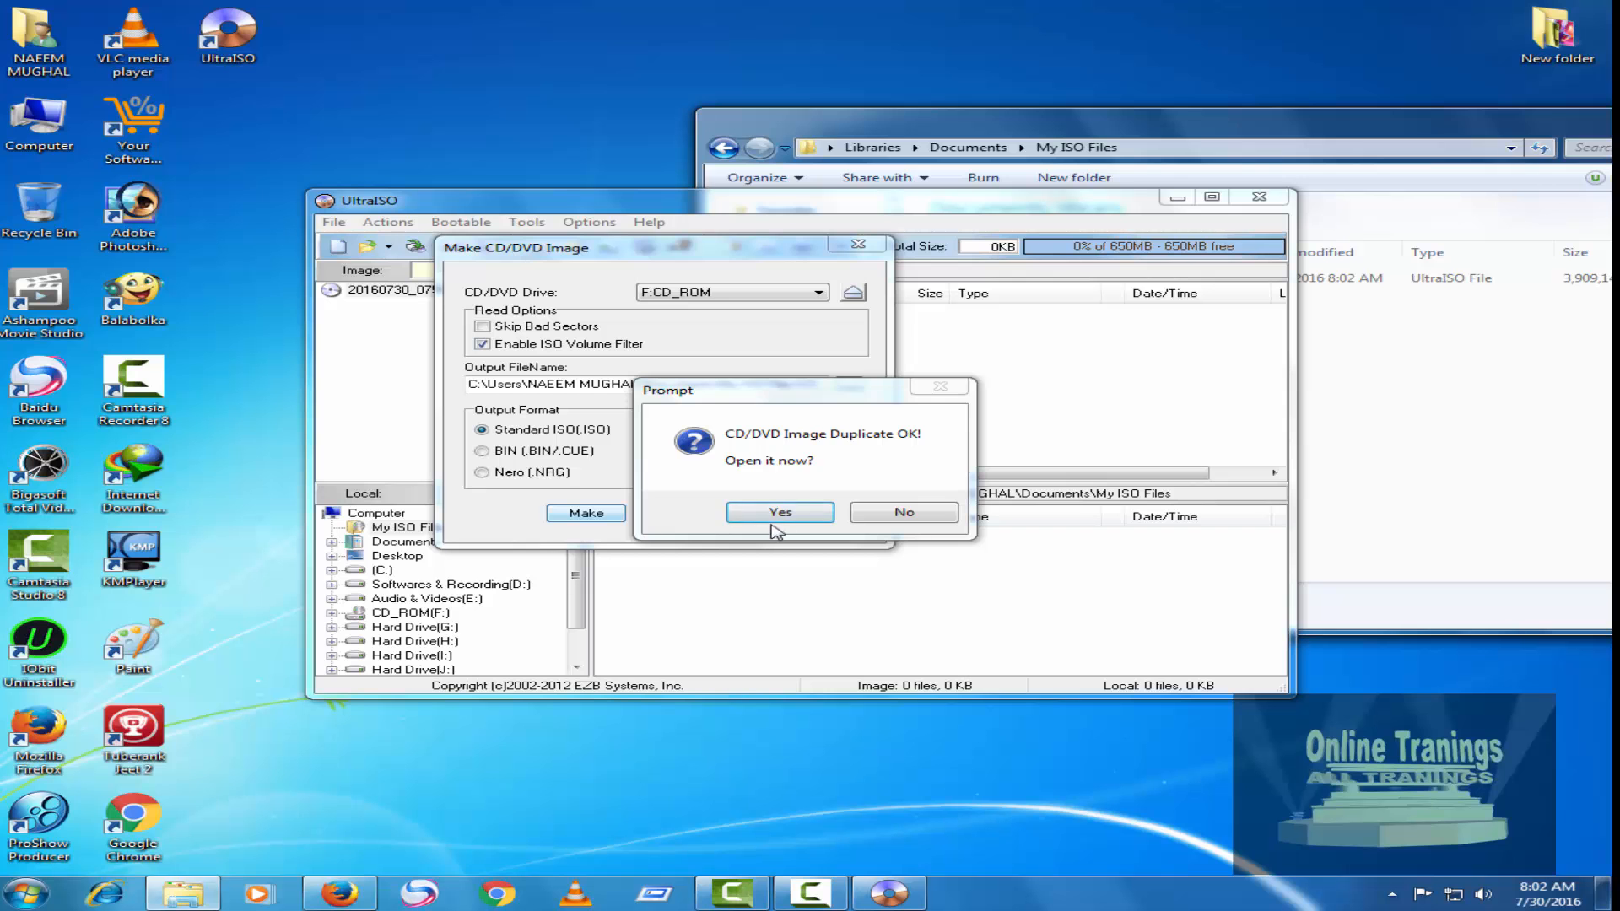
pyautogui.click(795, 516)
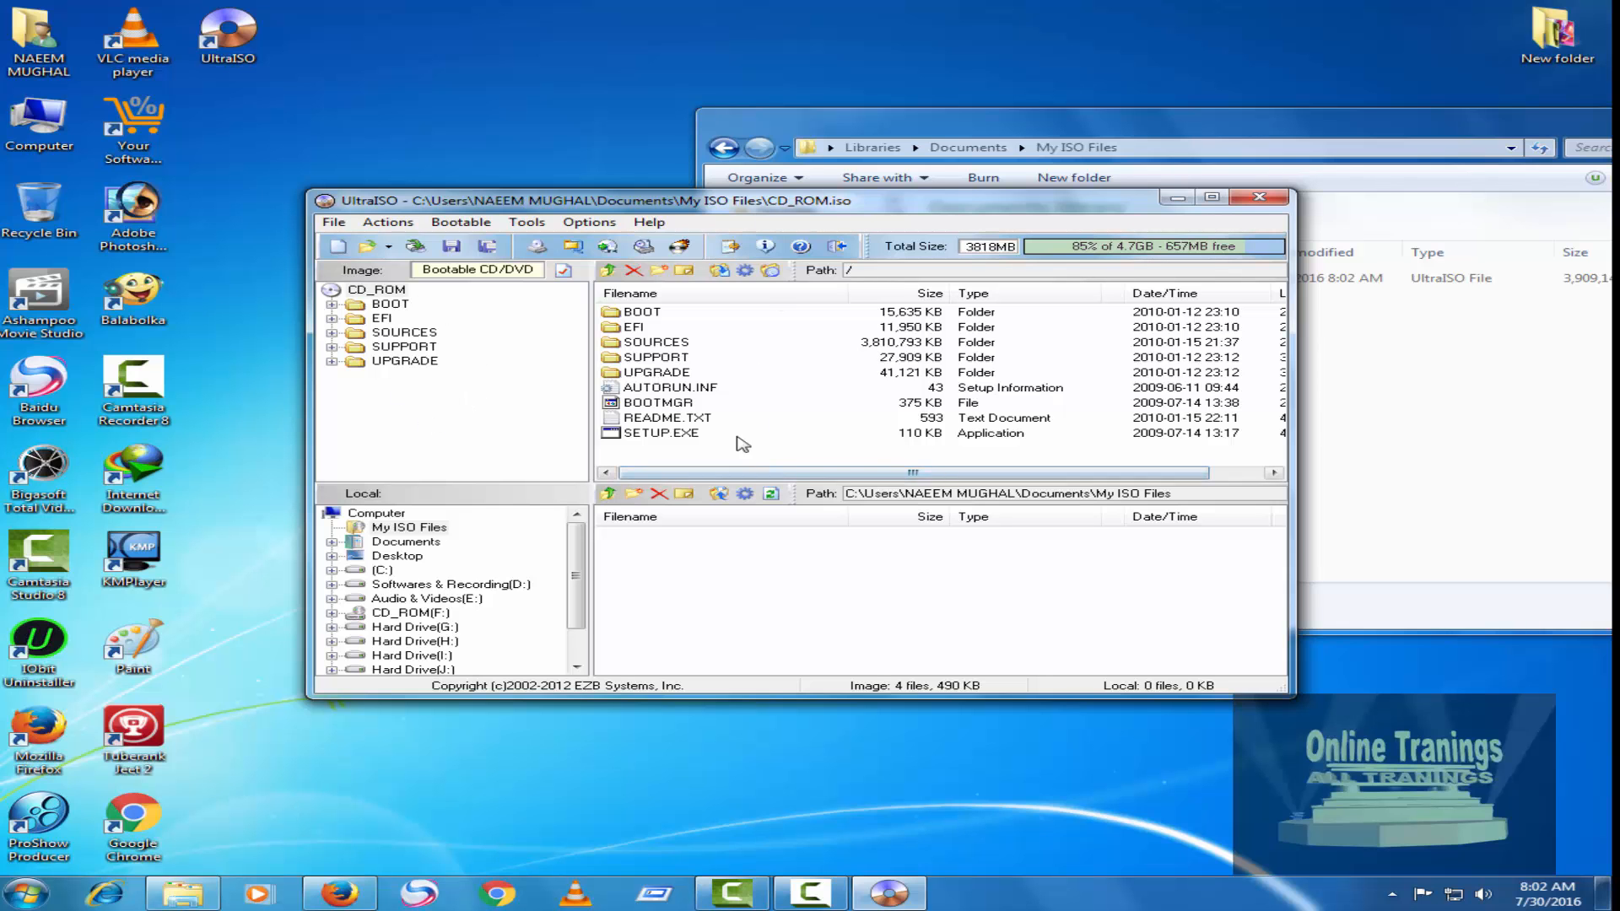
# - Bring the My ISO Files folder forward to examine the size of the CD_ROM file, and switch back to UltraISO
pyautogui.moveTo(775, 214); pyautogui.dragTo(381, 212)
pyautogui.moveTo(1013, 123); pyautogui.dragTo(628, 133)
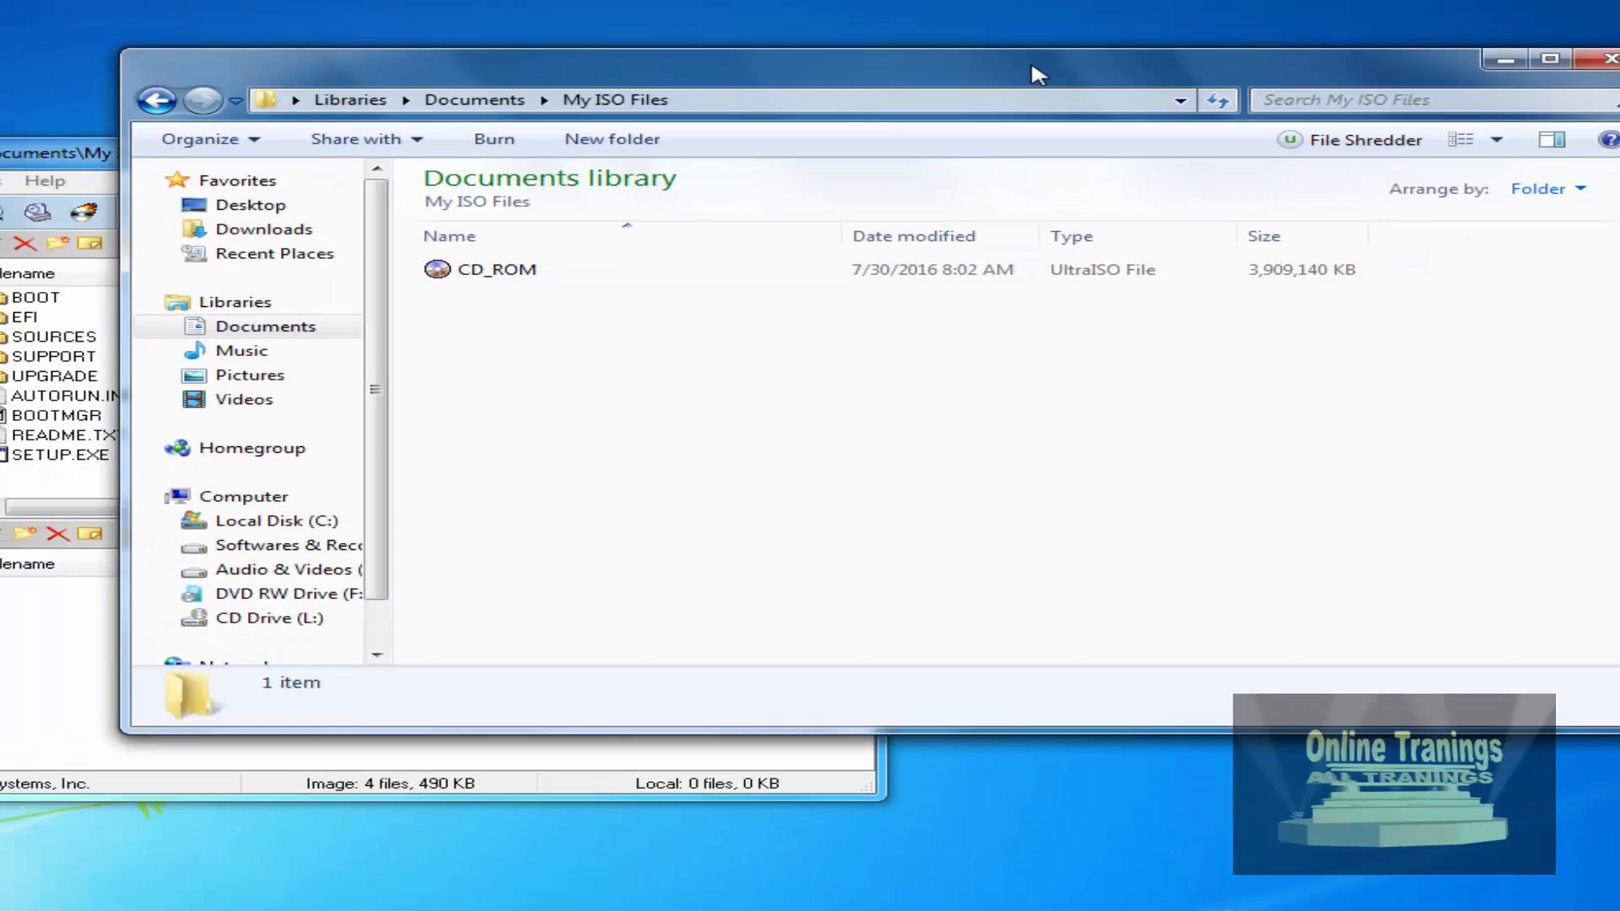
pyautogui.moveTo(1030, 66); pyautogui.dragTo(1322, 133)
pyautogui.moveTo(518, 199); pyautogui.dragTo(848, 223)
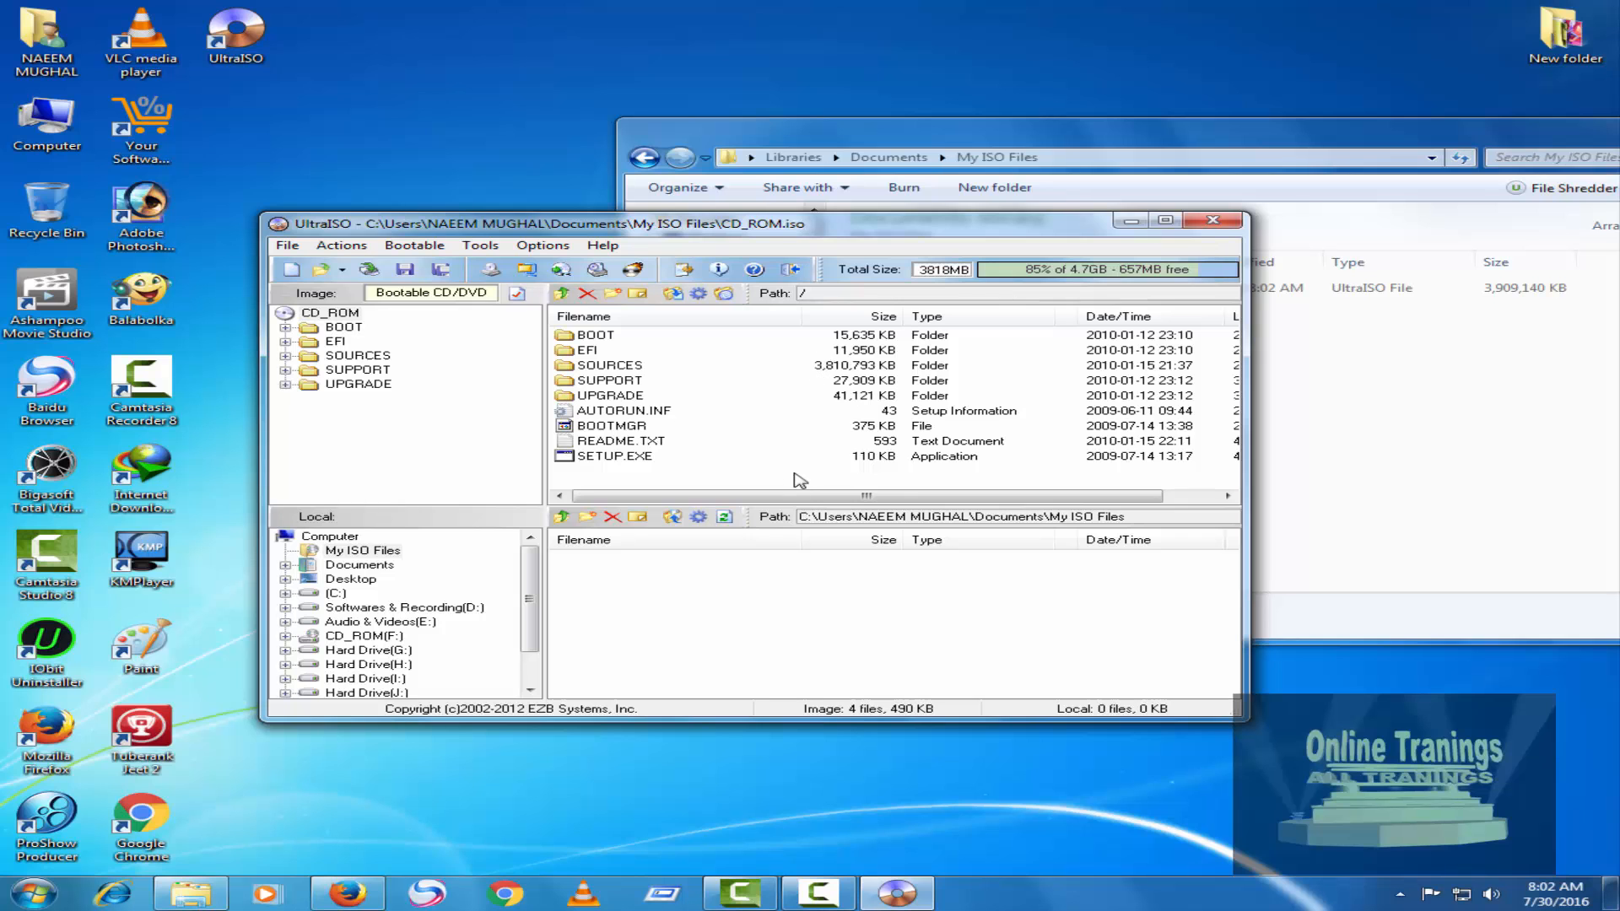